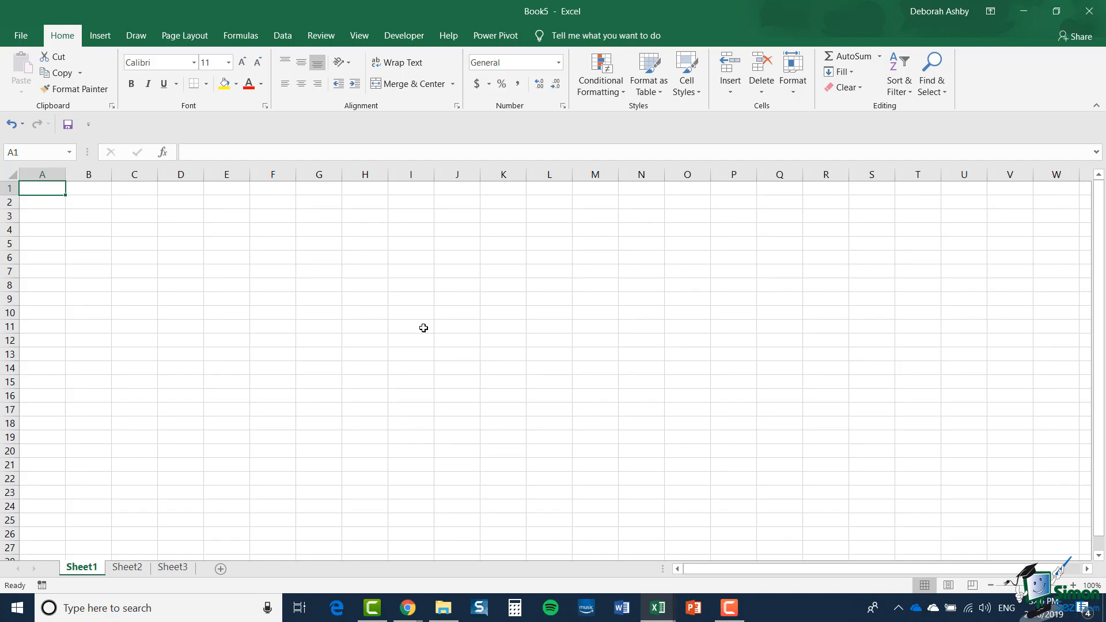
# Create a table over the blank range A1:H17 with the headers option enabled
pyautogui.click(102, 37)
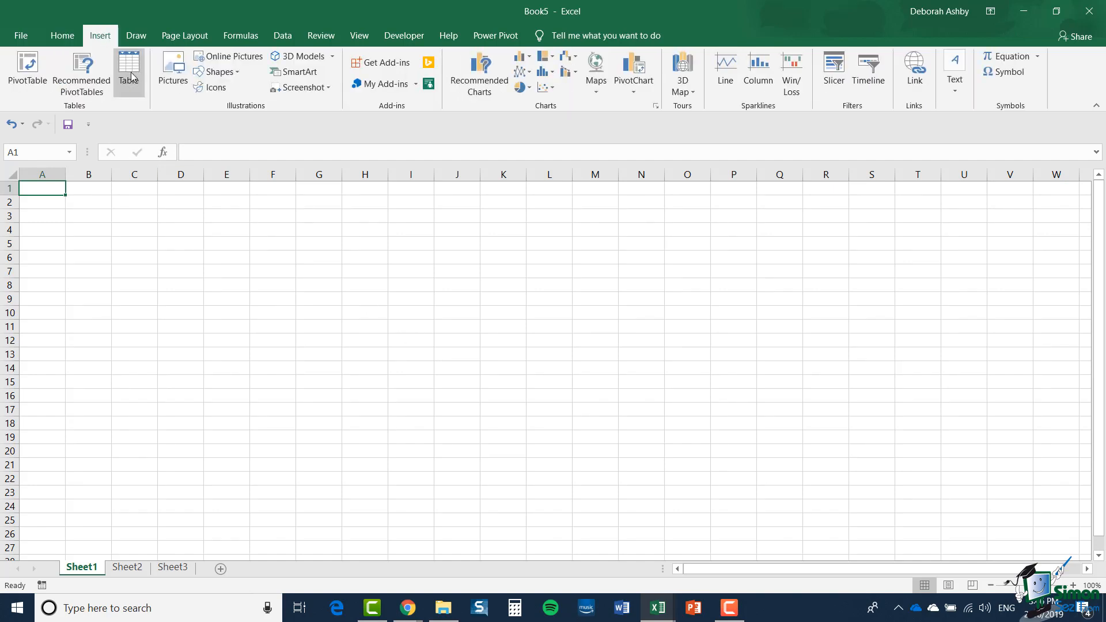
pyautogui.click(132, 76)
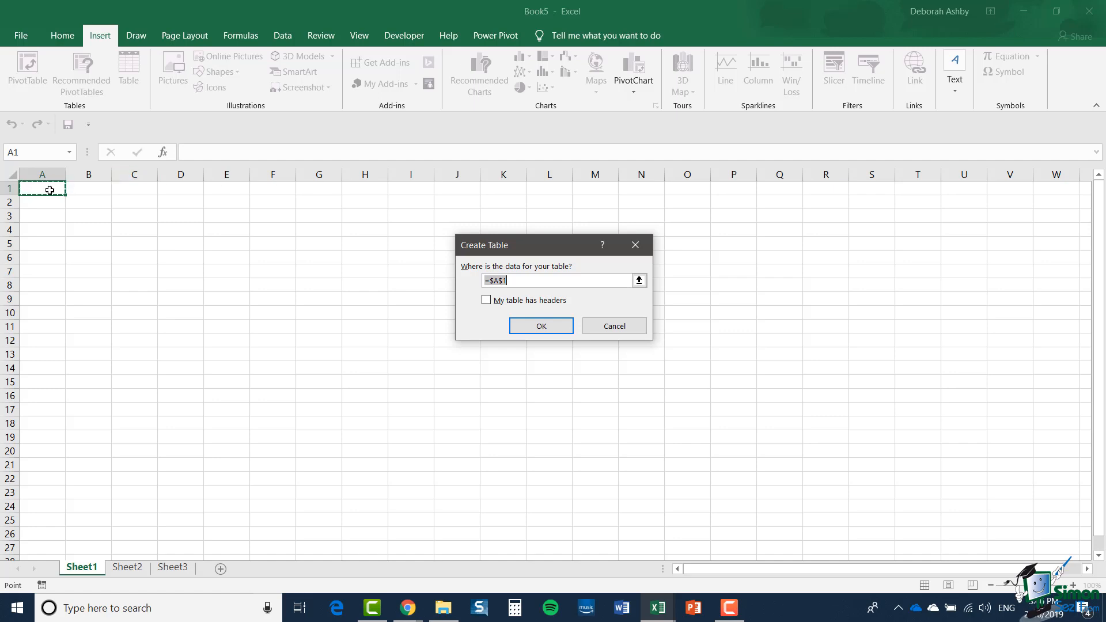
pyautogui.moveTo(48, 189); pyautogui.dragTo(368, 405)
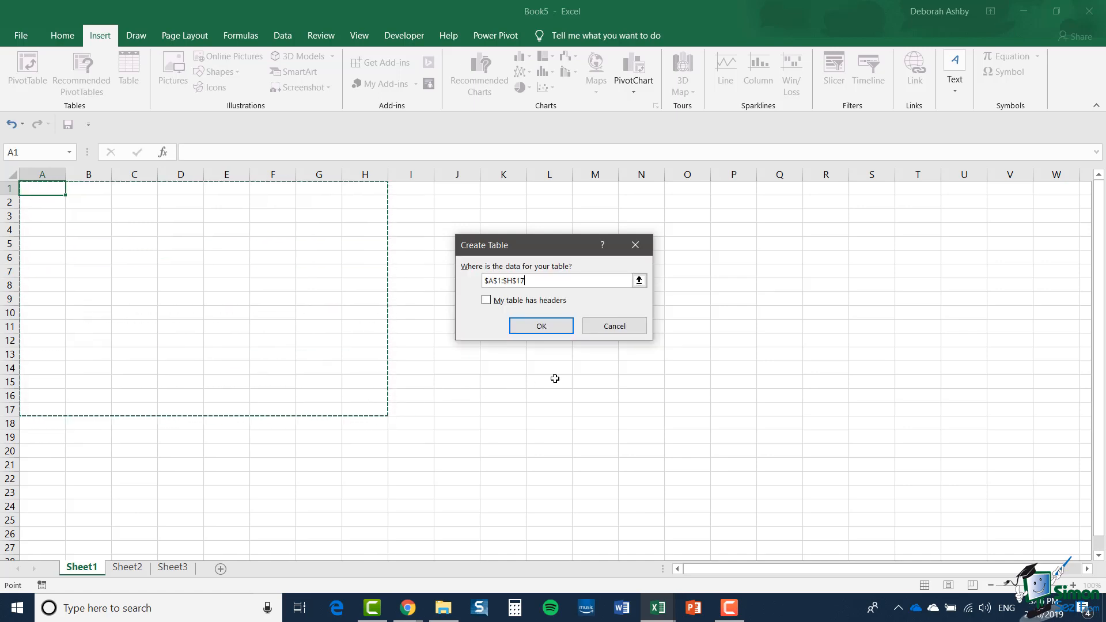
pyautogui.click(487, 301)
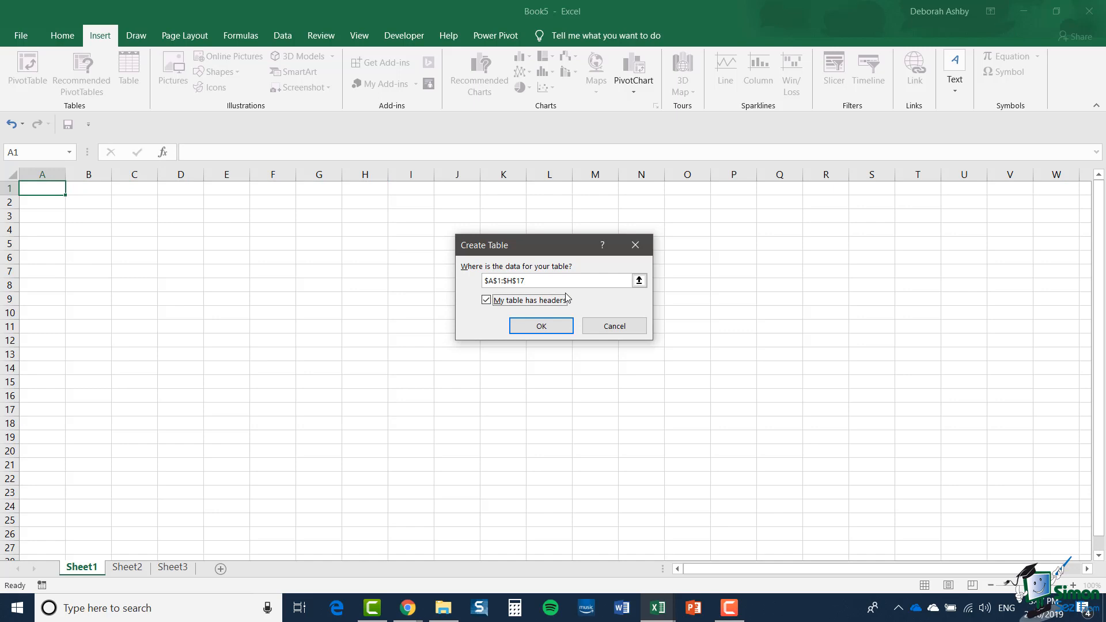
pyautogui.click(568, 326)
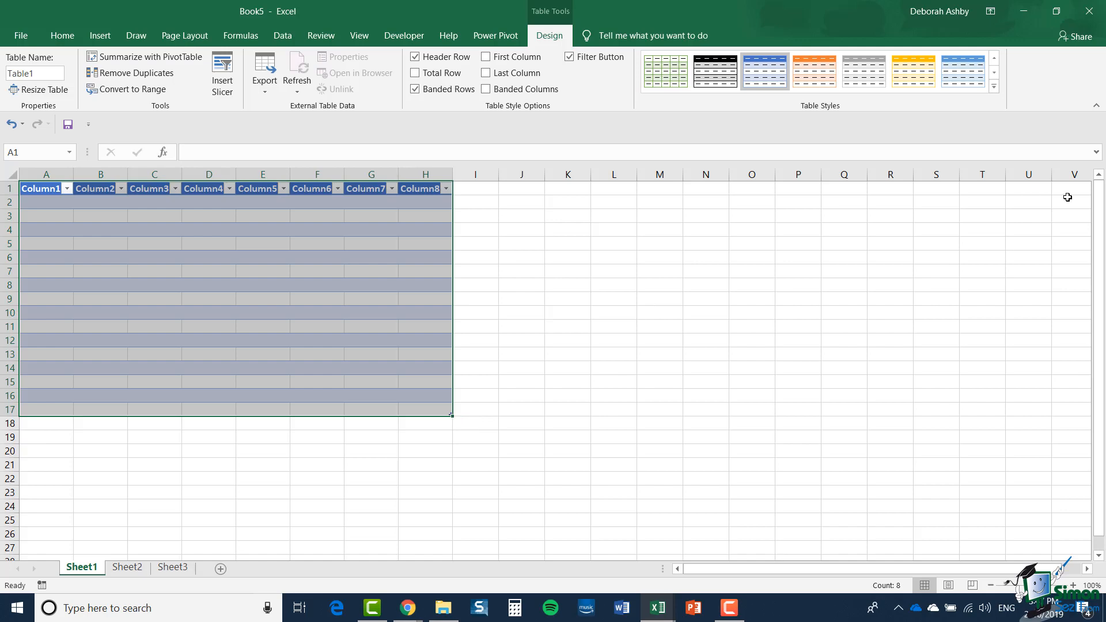
# Close the Book5 workbook without saving it
pyautogui.click(1089, 11)
pyautogui.click(553, 334)
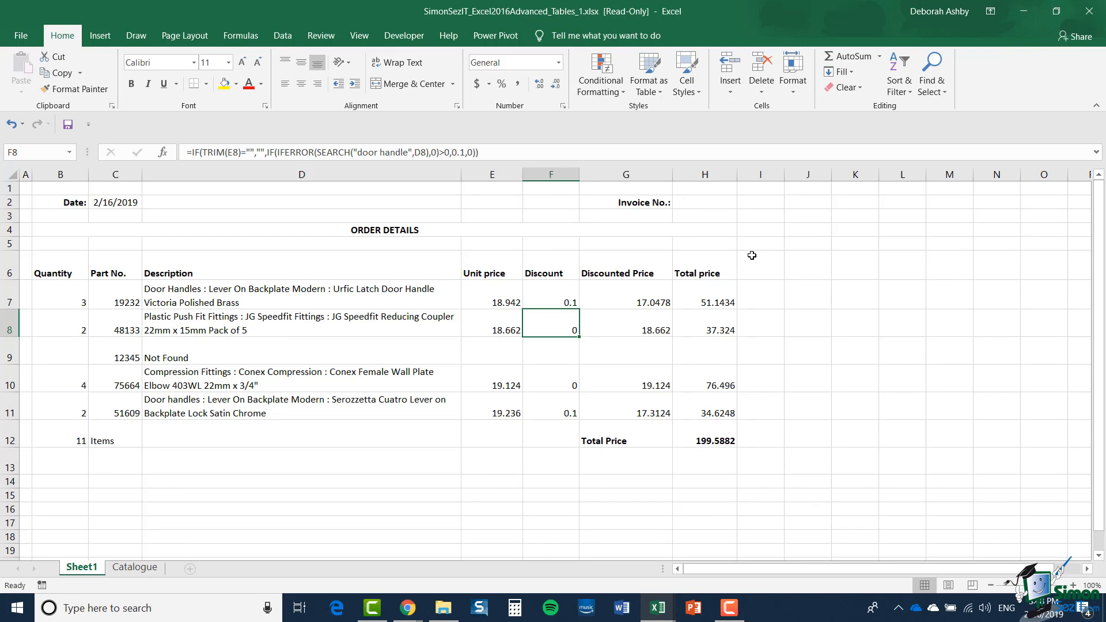
# Convert the order details range B6:H11 into a table with headers
pyautogui.press('Left')
pyautogui.press('Left')
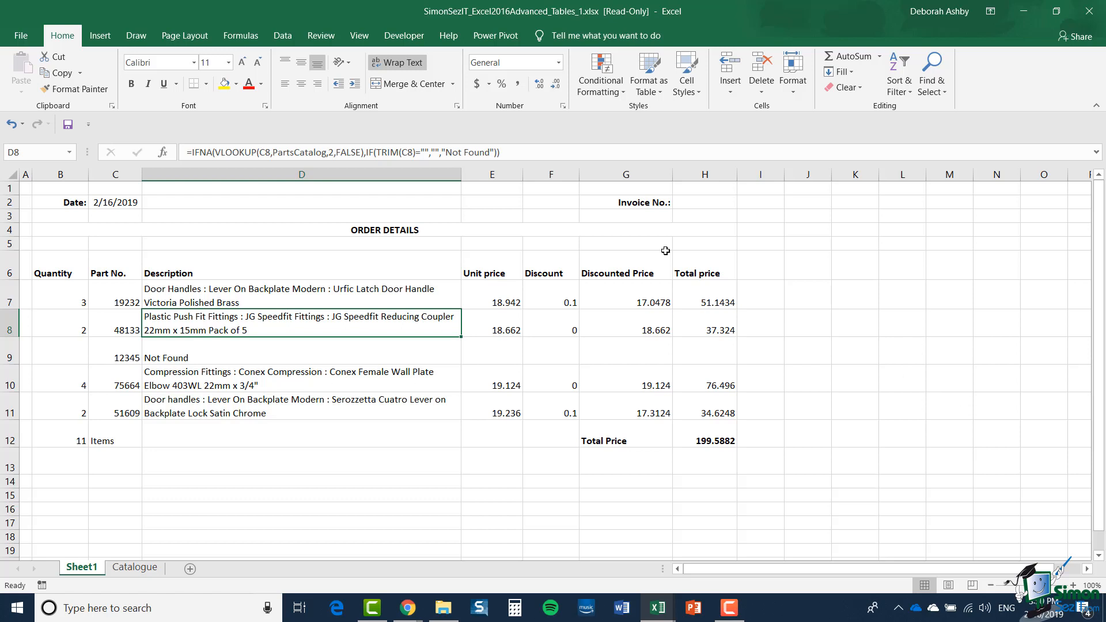
pyautogui.click(102, 38)
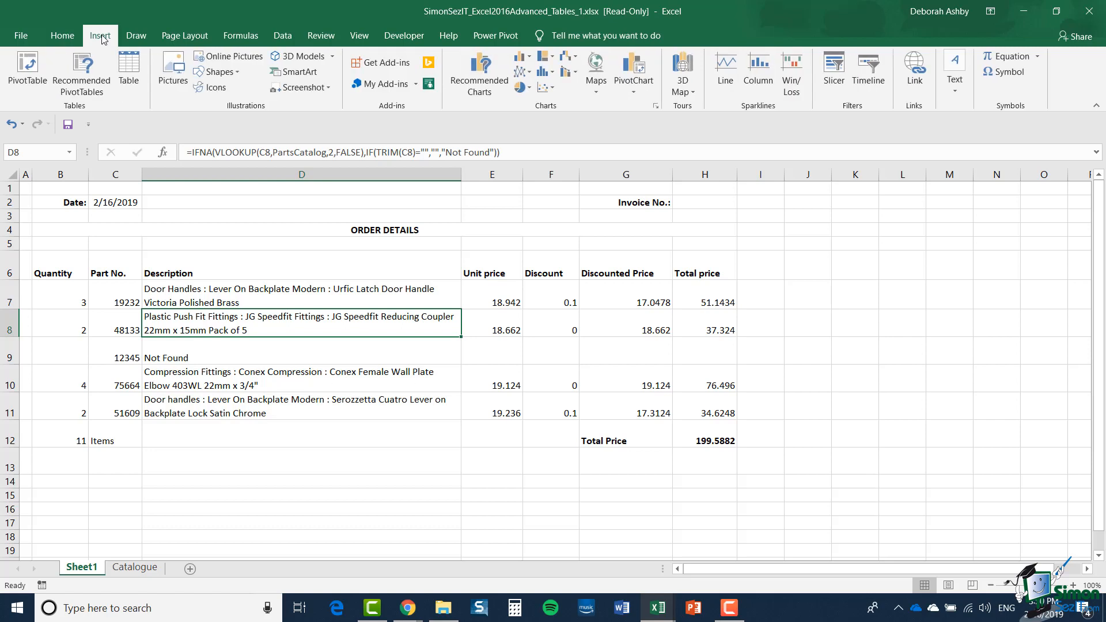
pyautogui.click(129, 78)
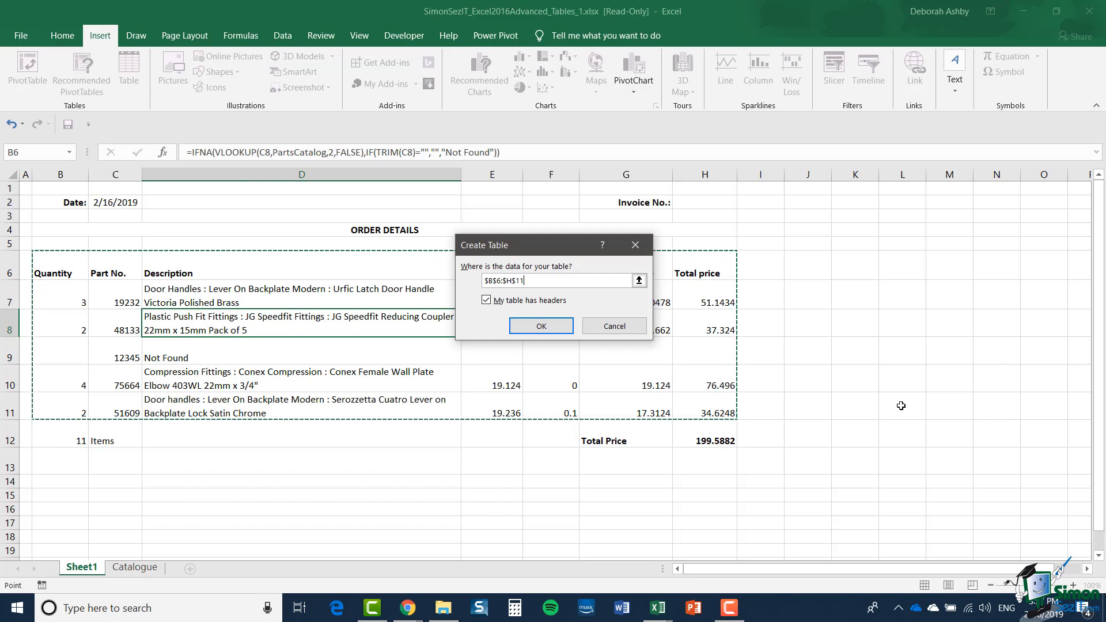
pyautogui.click(541, 326)
pyautogui.click(822, 325)
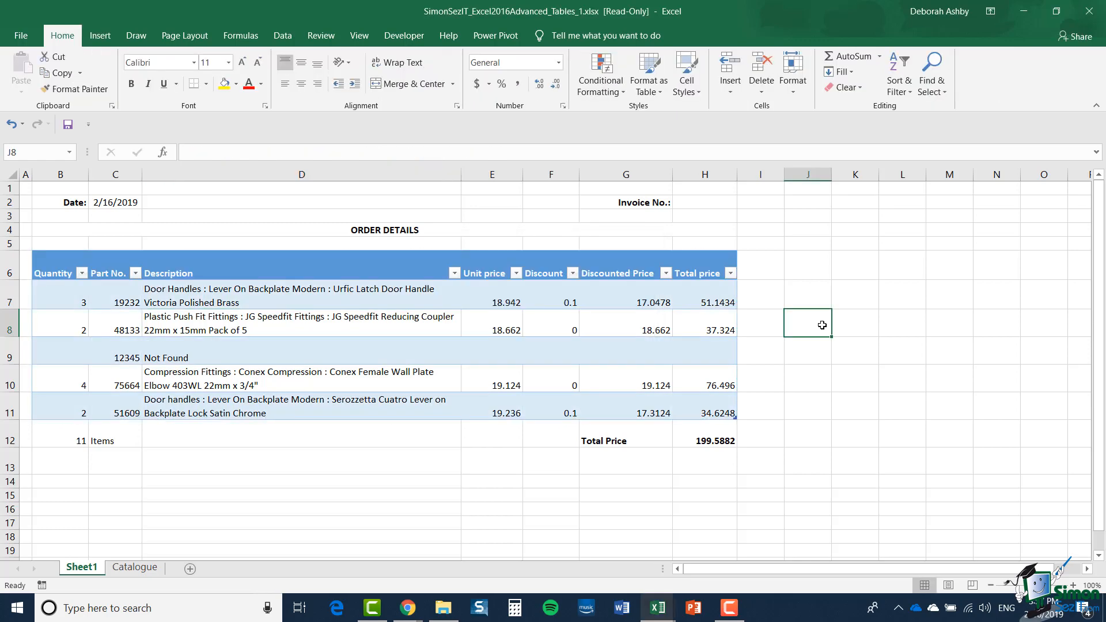
pyautogui.moveTo(57, 273); pyautogui.dragTo(731, 413)
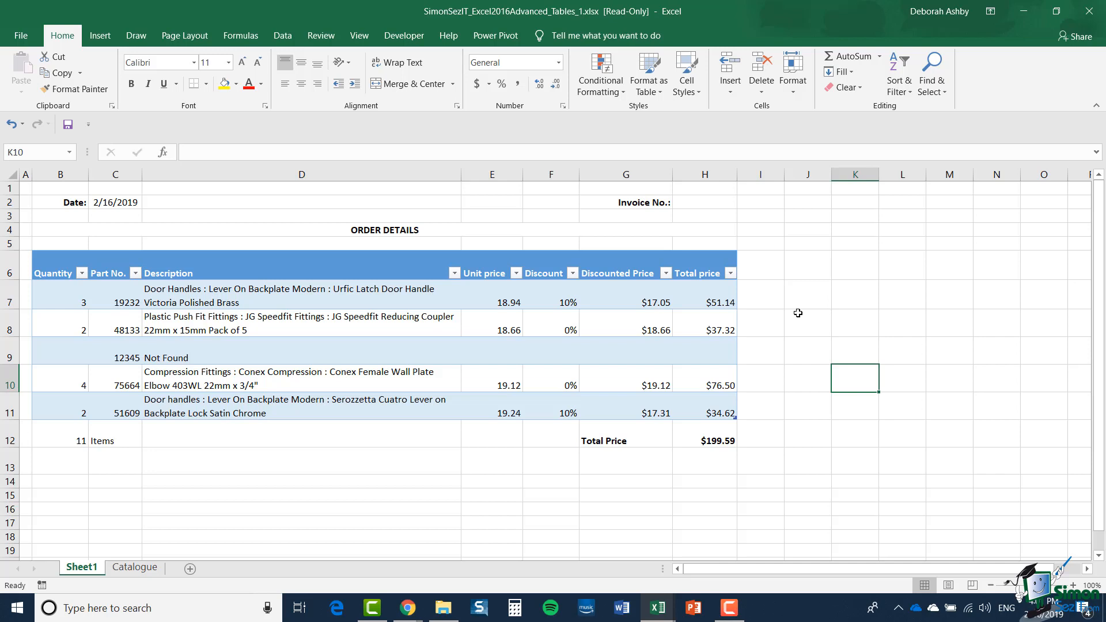
# Filter the Discount column to show only rows with a 10% discount
pyautogui.click(573, 274)
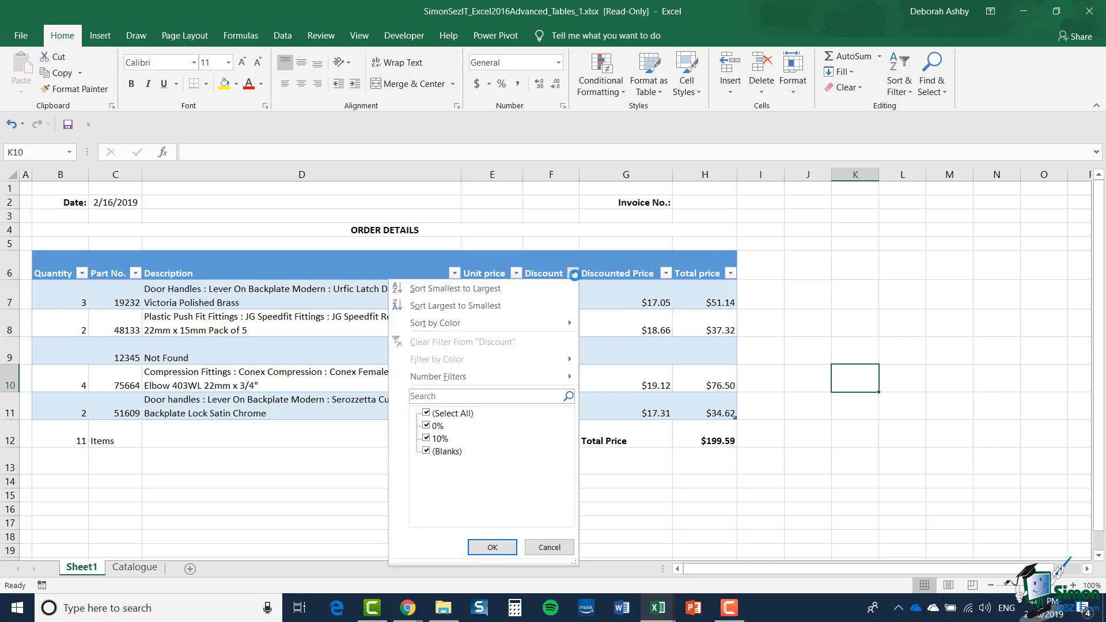
pyautogui.click(430, 413)
pyautogui.click(433, 439)
pyautogui.click(493, 547)
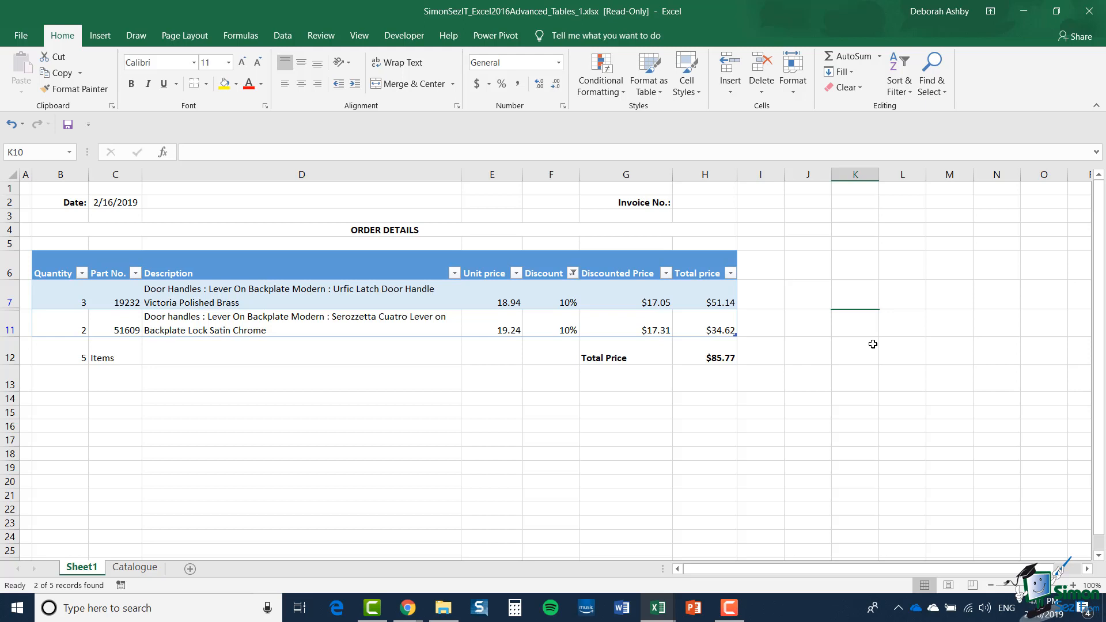
# Rename the order details table as OrderDetailsTable
pyautogui.click(381, 325)
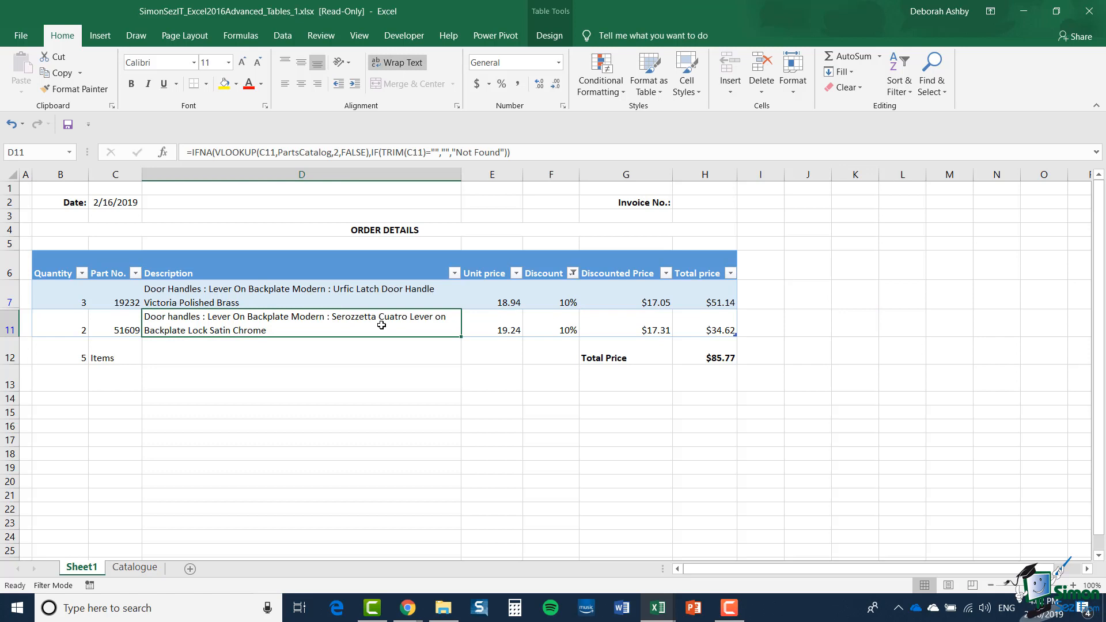
pyautogui.click(550, 36)
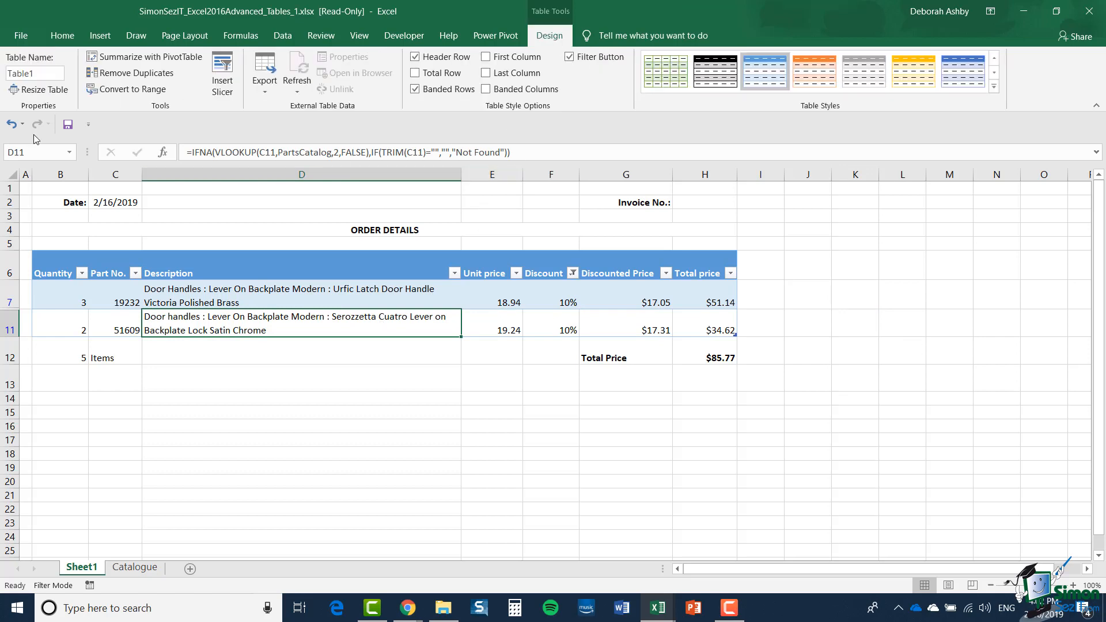
pyautogui.click(38, 74)
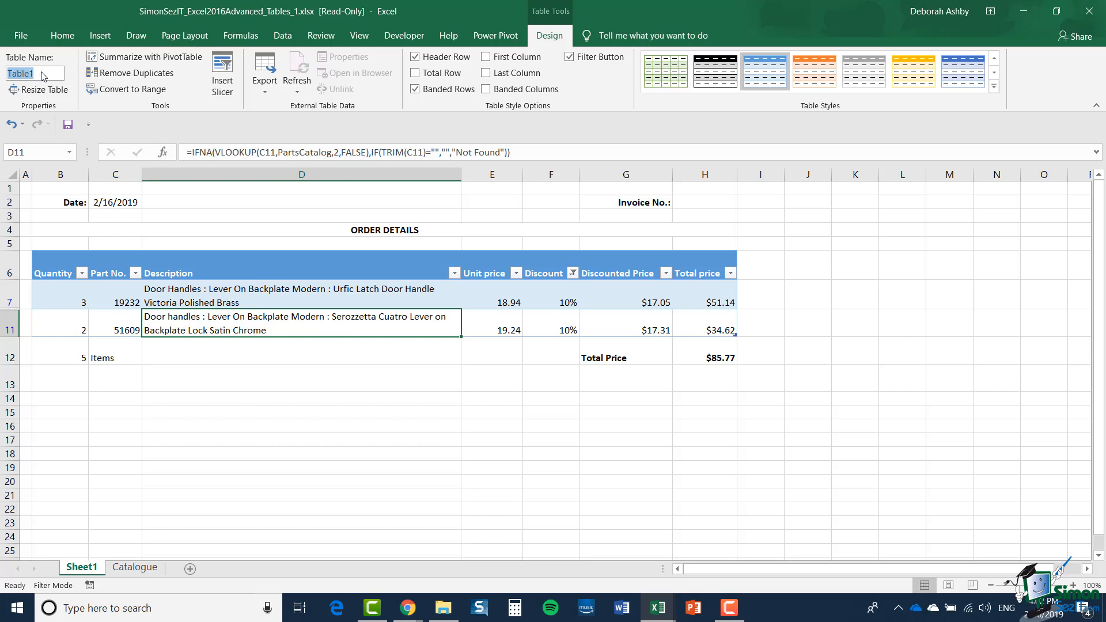
pyautogui.write('OrderDe')
pyautogui.write('atils')
pyautogui.press('BackSpace')
pyautogui.press('BackSpace')
pyautogui.press('BackSpace')
pyautogui.press('BackSpace')
pyautogui.press('BackSpace')
pyautogui.write('tailssTable')
pyautogui.press('Return')
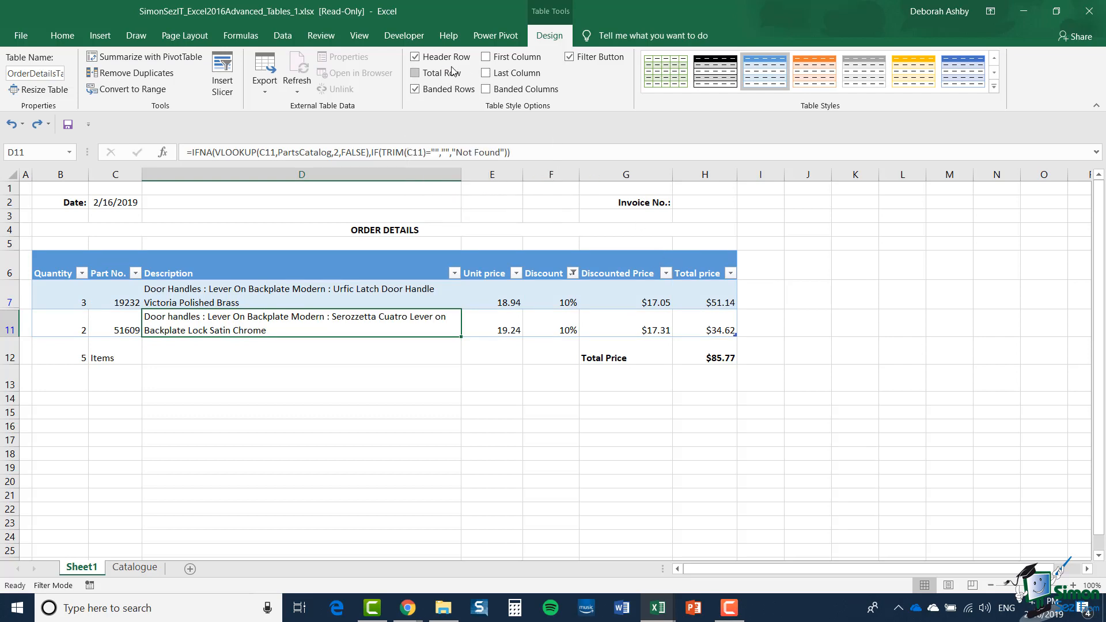
# Turn the table's header row off and on again, and do a brief on-and-off trial of banded columns
pyautogui.click(415, 57)
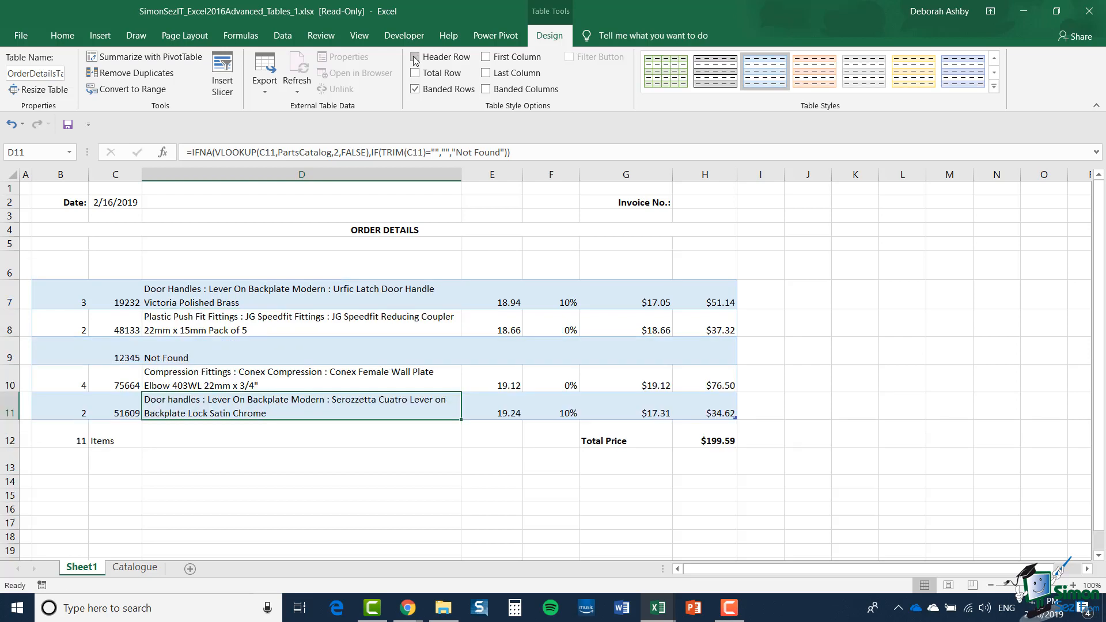
pyautogui.click(415, 59)
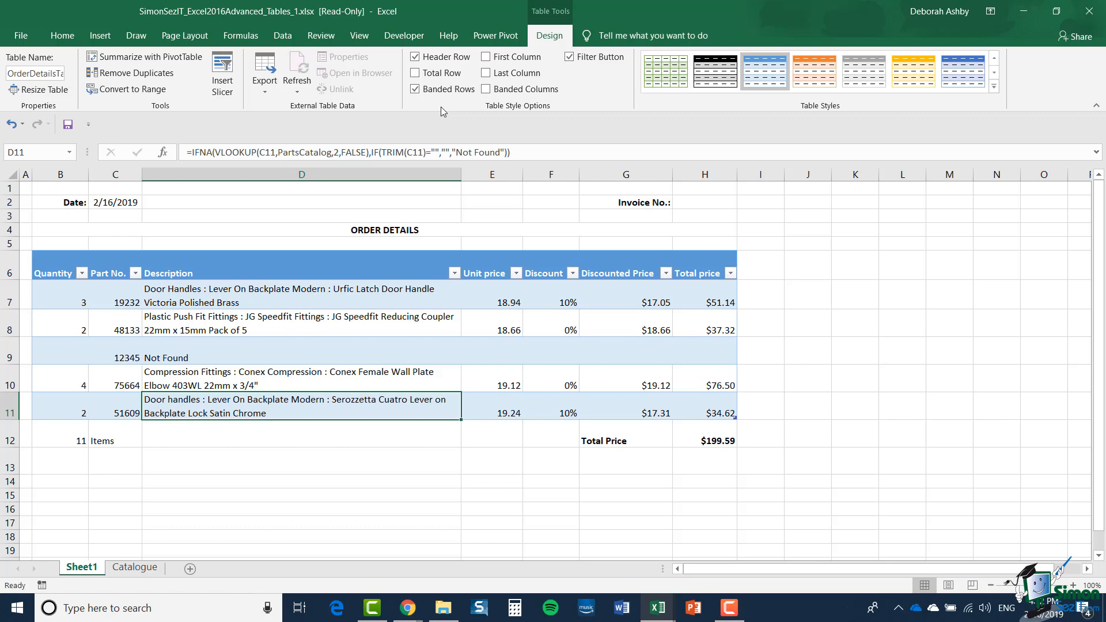
pyautogui.click(487, 89)
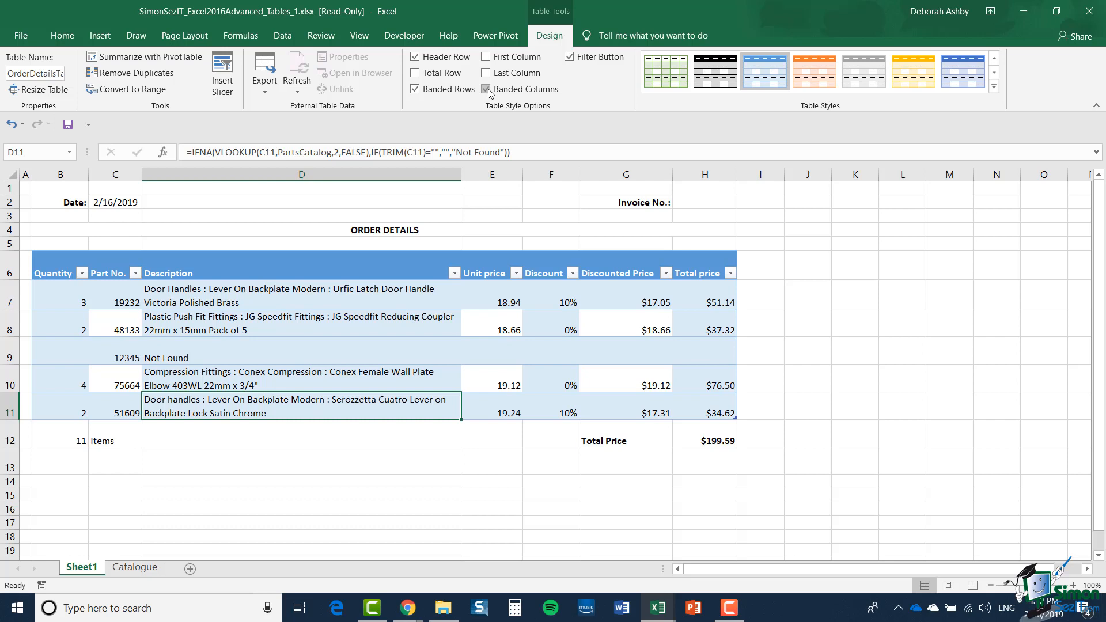
pyautogui.click(487, 89)
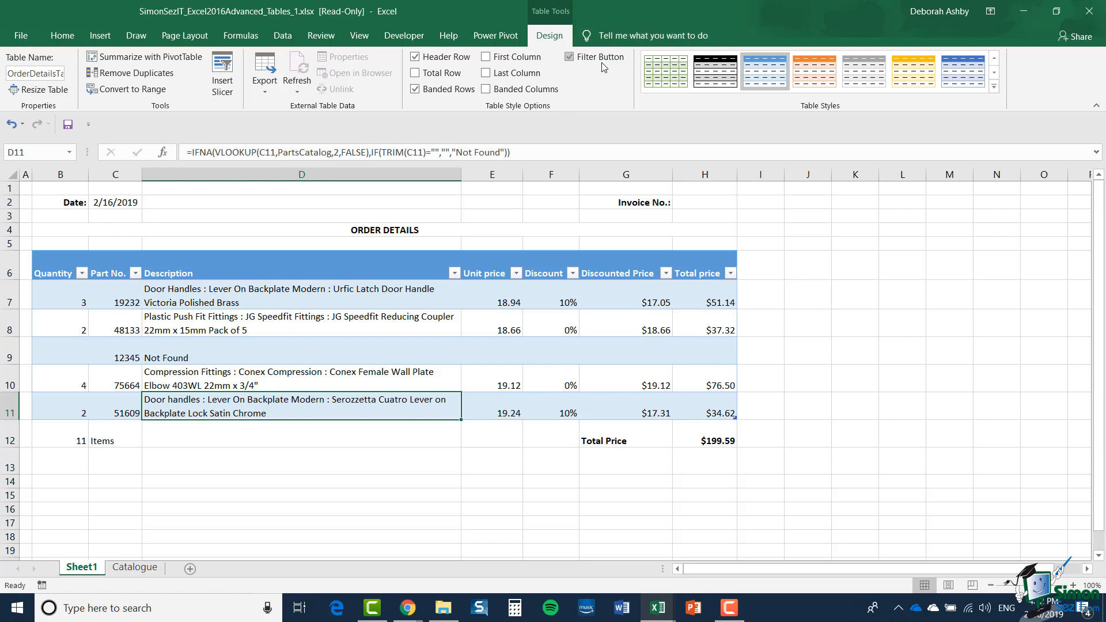
# Hide the filter buttons in the table headers and add a total row to the table
pyautogui.click(569, 57)
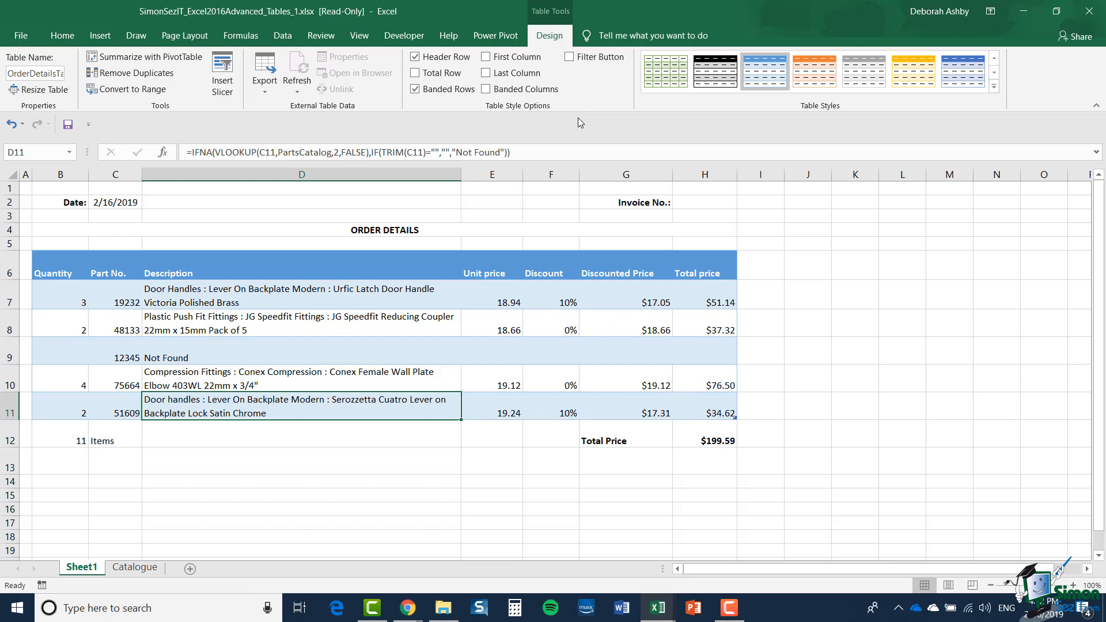
pyautogui.click(415, 73)
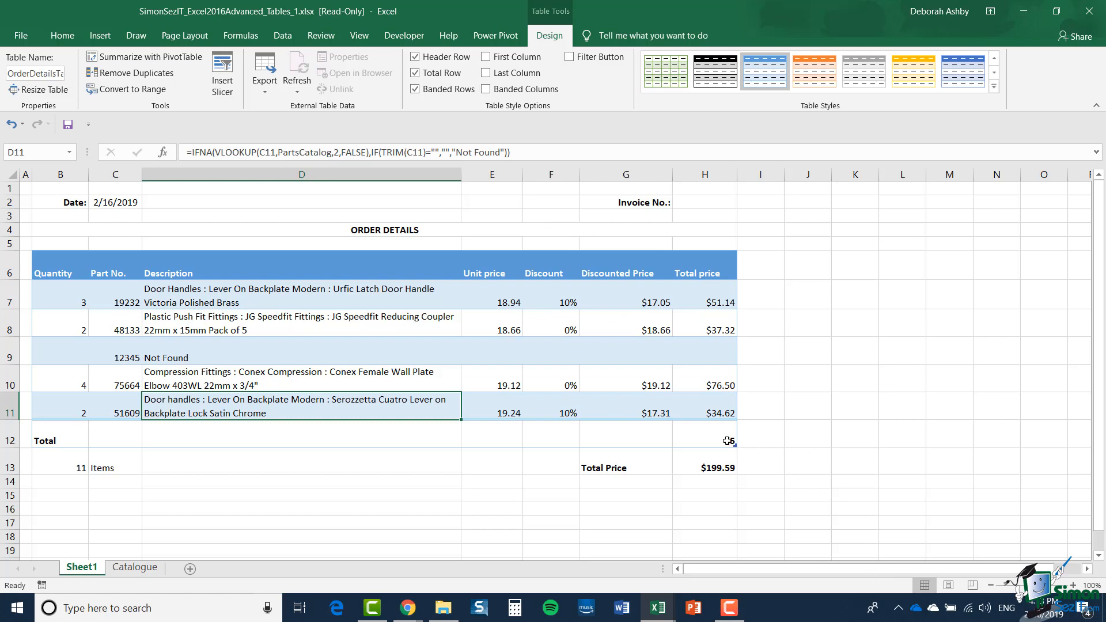
# Set the total row to use Sum for the Total price column and for the Quantity column
pyautogui.click(703, 434)
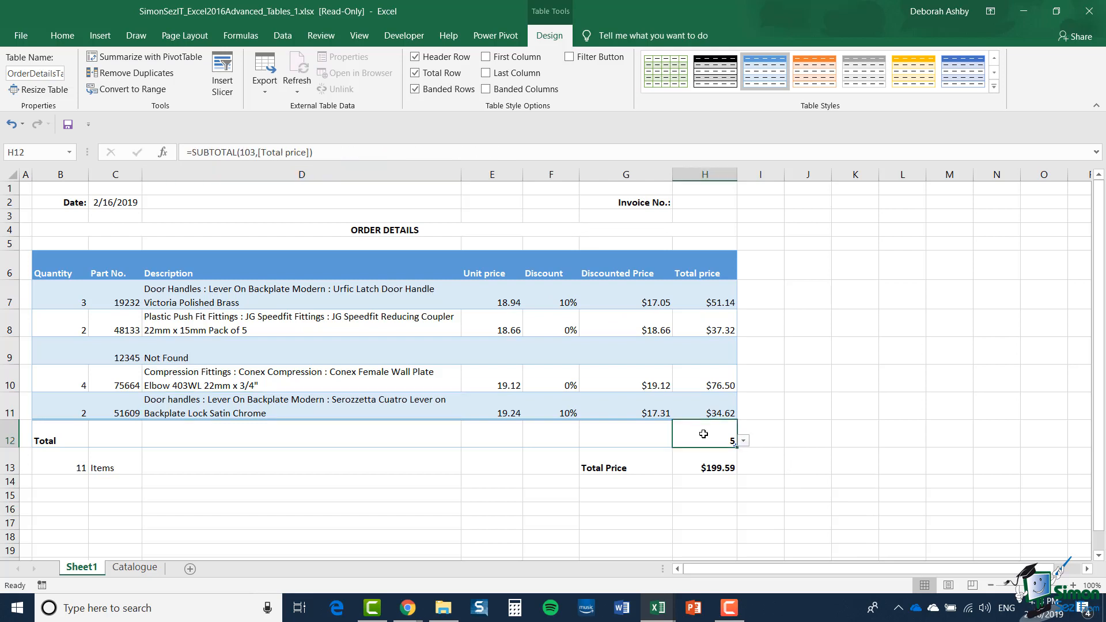
pyautogui.click(743, 442)
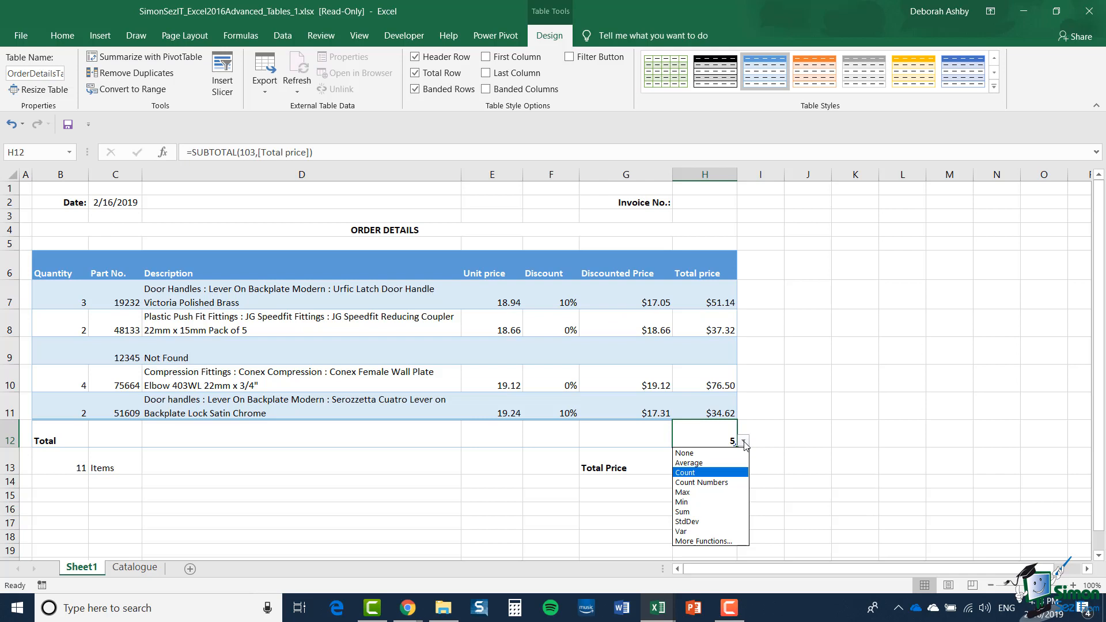
pyautogui.click(720, 512)
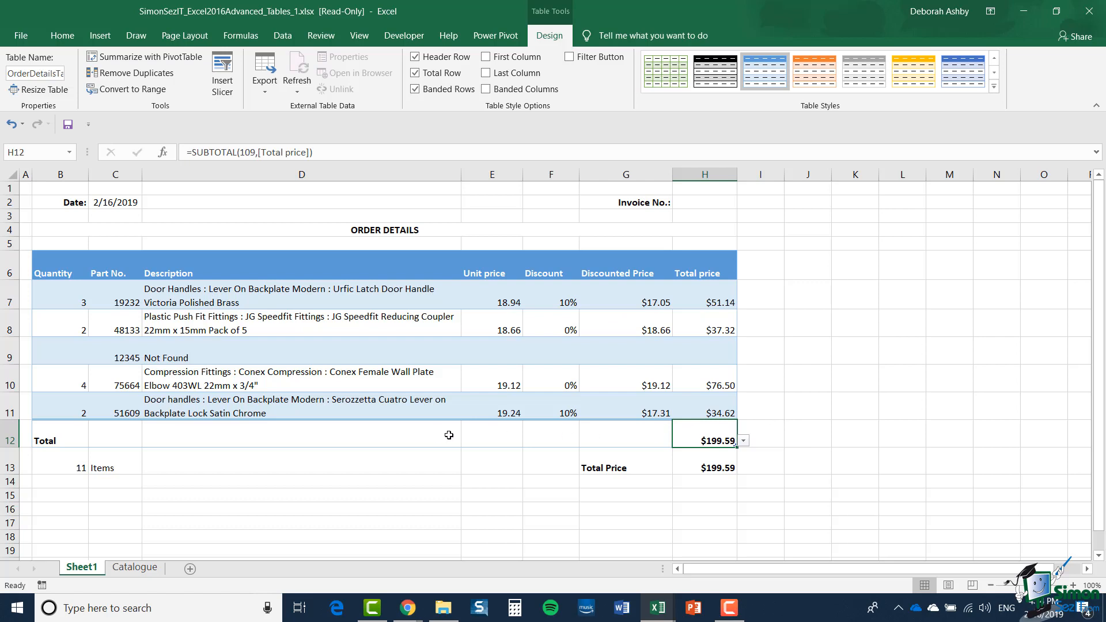
pyautogui.click(67, 430)
pyautogui.click(95, 441)
pyautogui.click(58, 511)
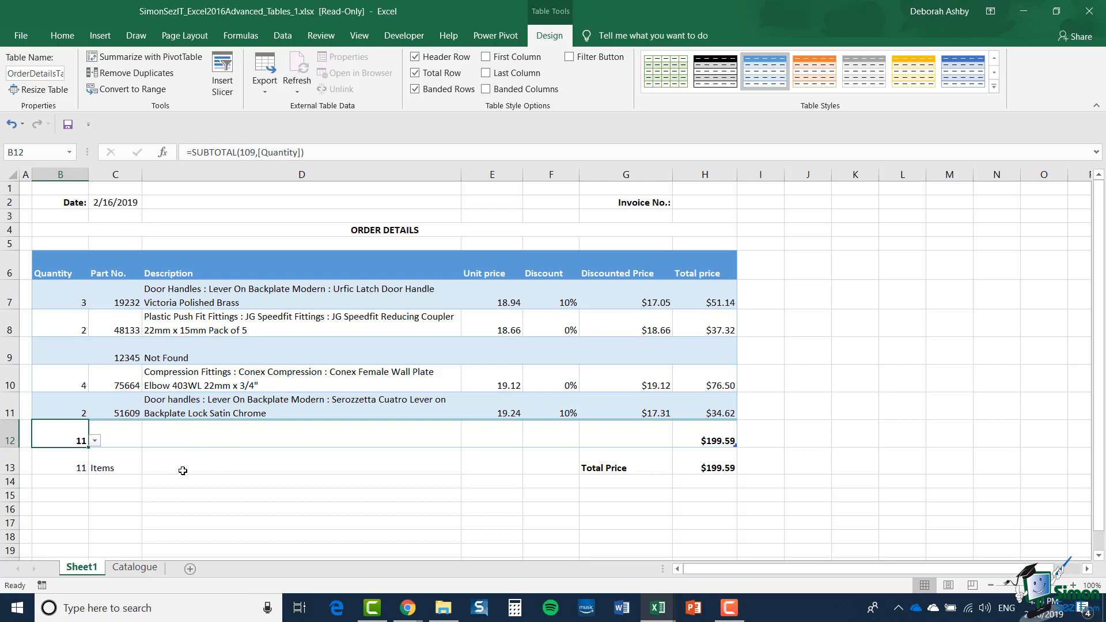
# Delete row 13, the redundant totals row beneath the table
pyautogui.click(10, 468)
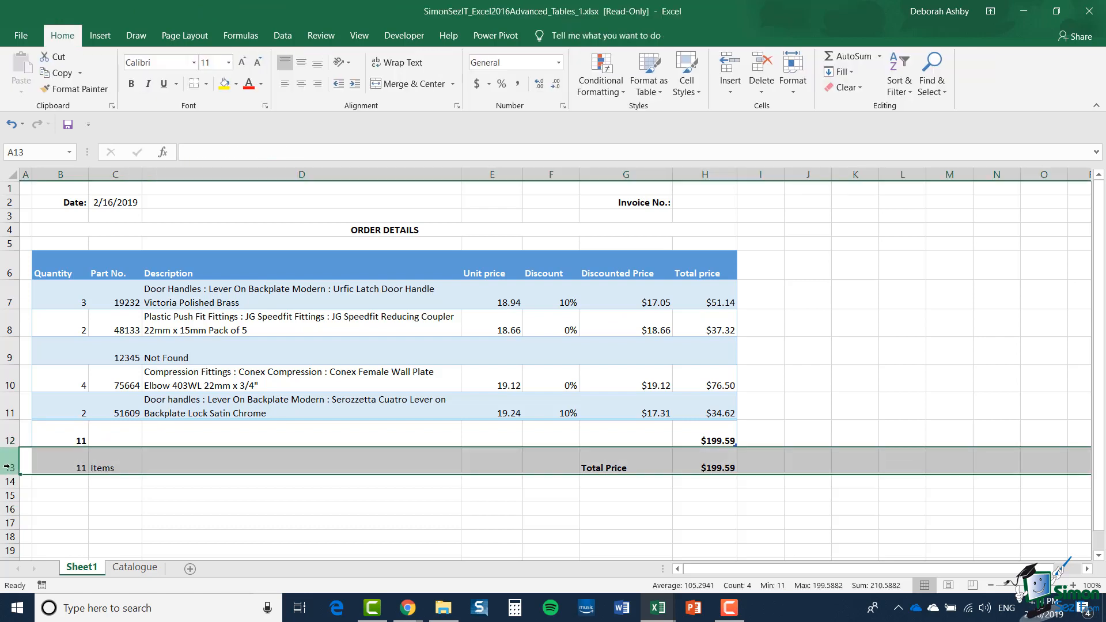
pyautogui.rightClick(8, 467)
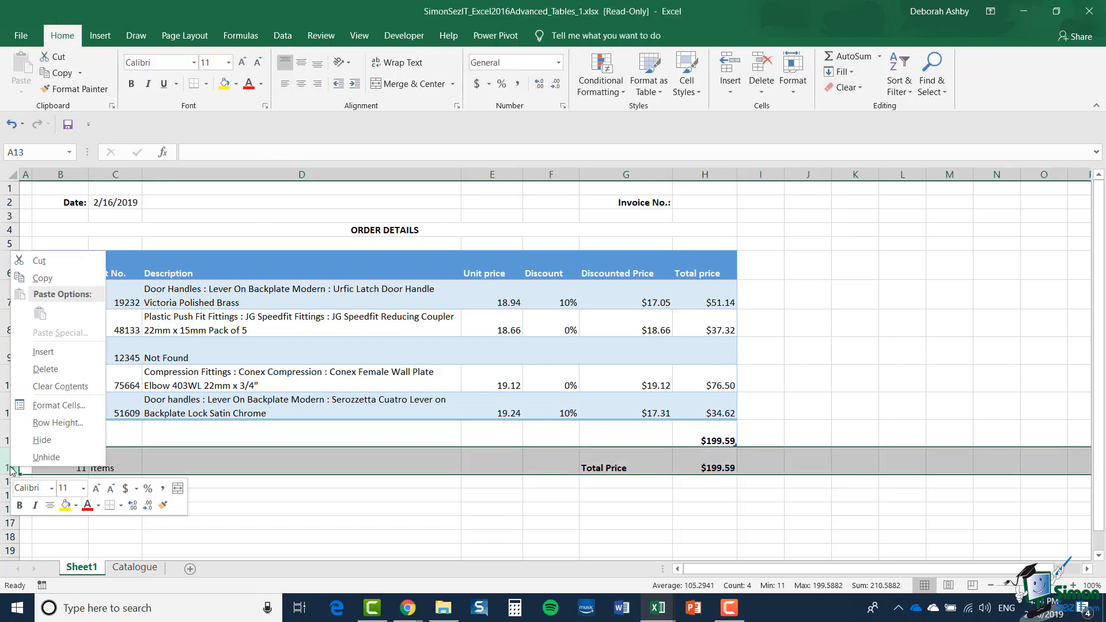
pyautogui.click(69, 370)
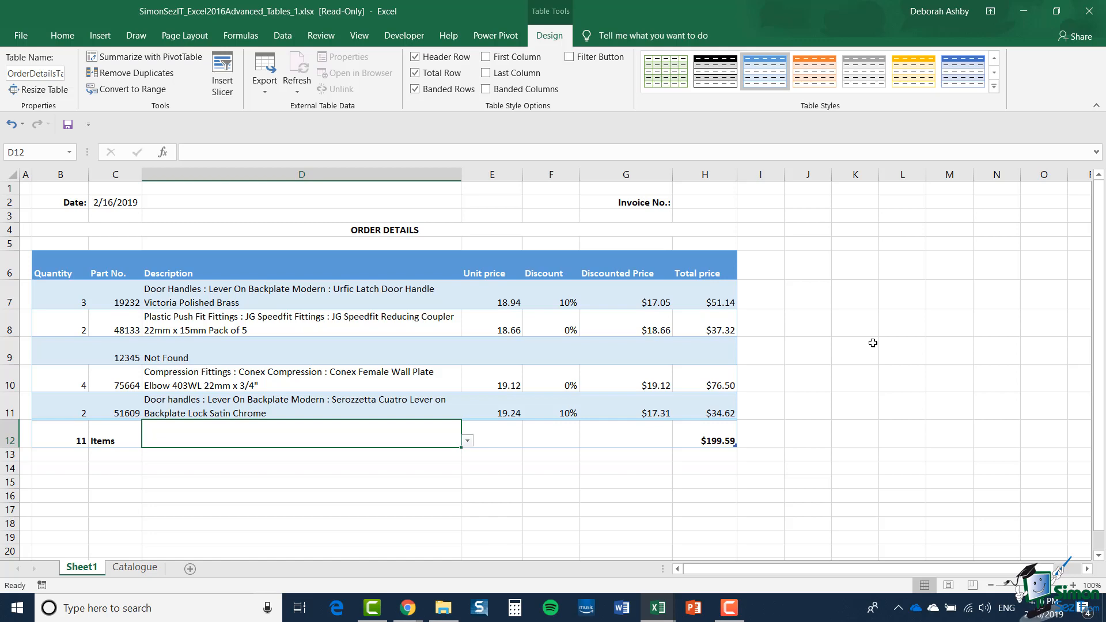
# Apply the blue Medium table style with solid blue header and total rows and shaded bands
pyautogui.click(993, 88)
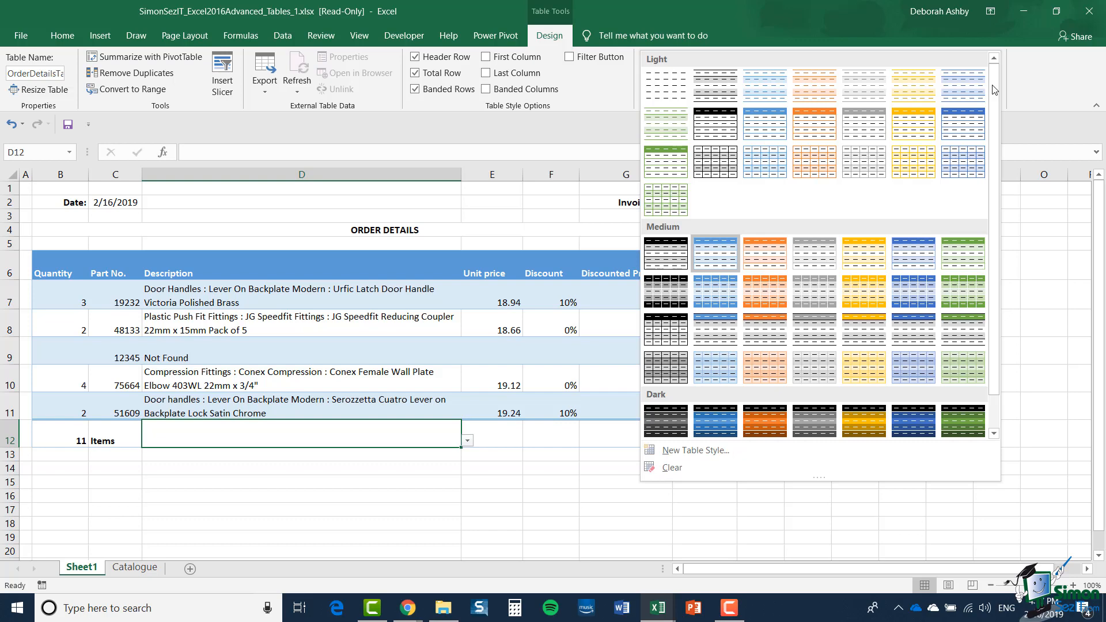
pyautogui.click(713, 295)
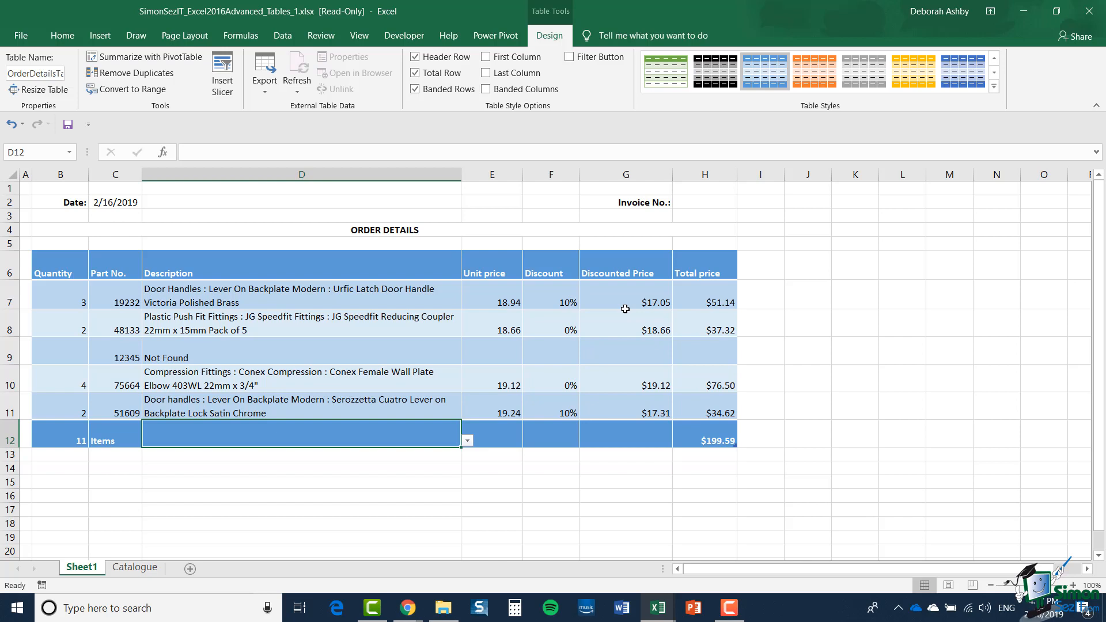
# Select cell D10 inside the table and check how the column headers behave further down the sheet
pyautogui.press('Up')
pyautogui.press('Up')
pyautogui.scroll(-3, 464, 365)
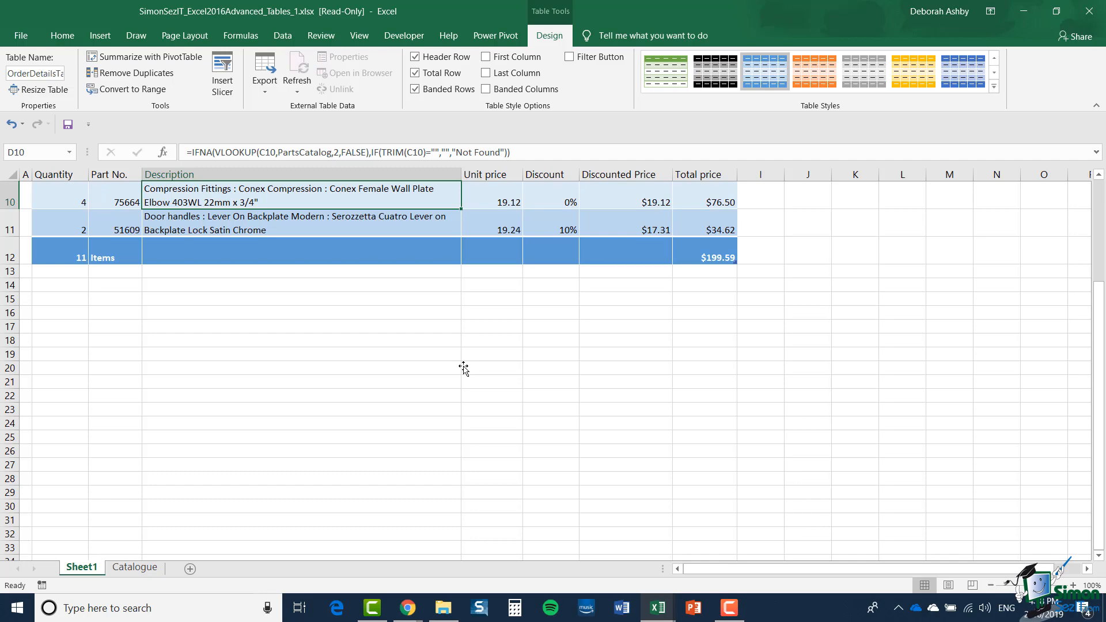
pyautogui.scroll(3, 463, 368)
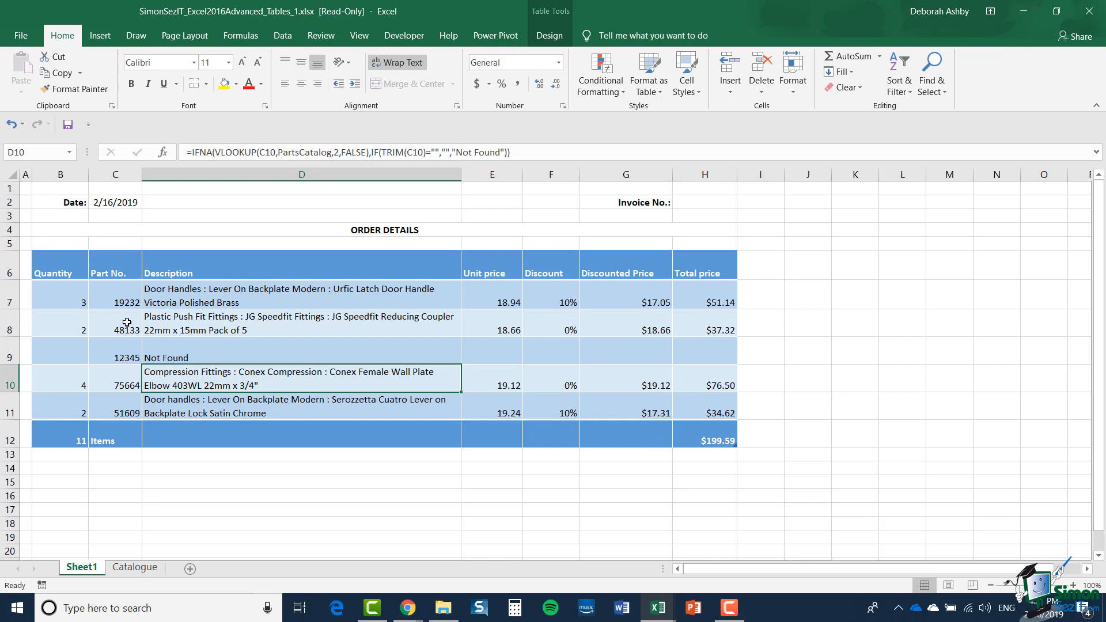
# Convert the parts list in A1:C85 of the Catalogue sheet into a table that uses its first row as headers
pyautogui.click(135, 567)
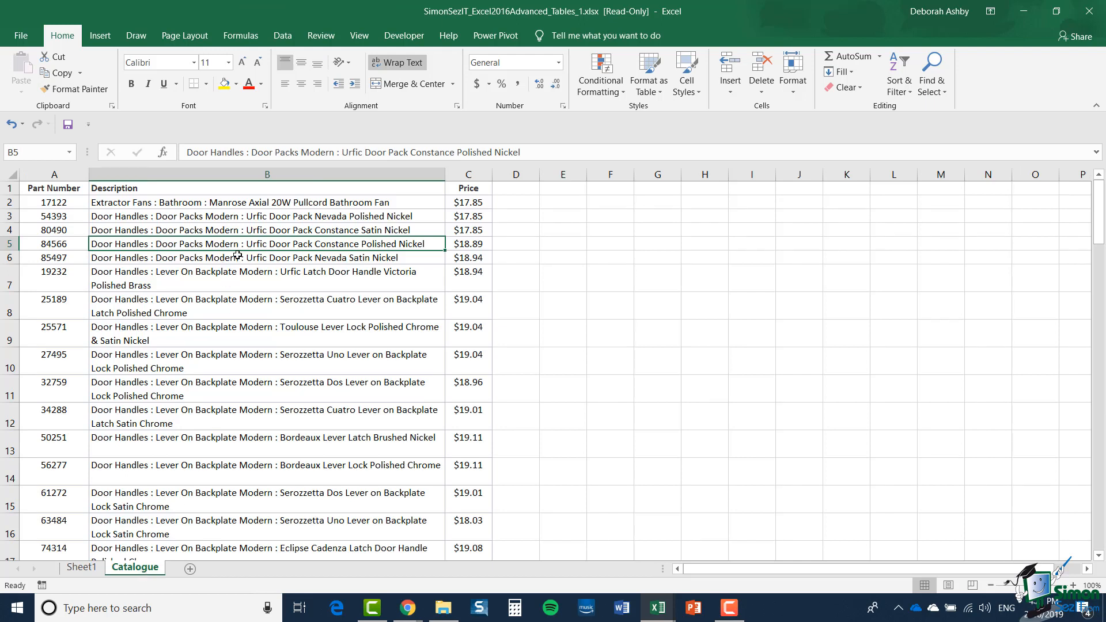
pyautogui.click(109, 37)
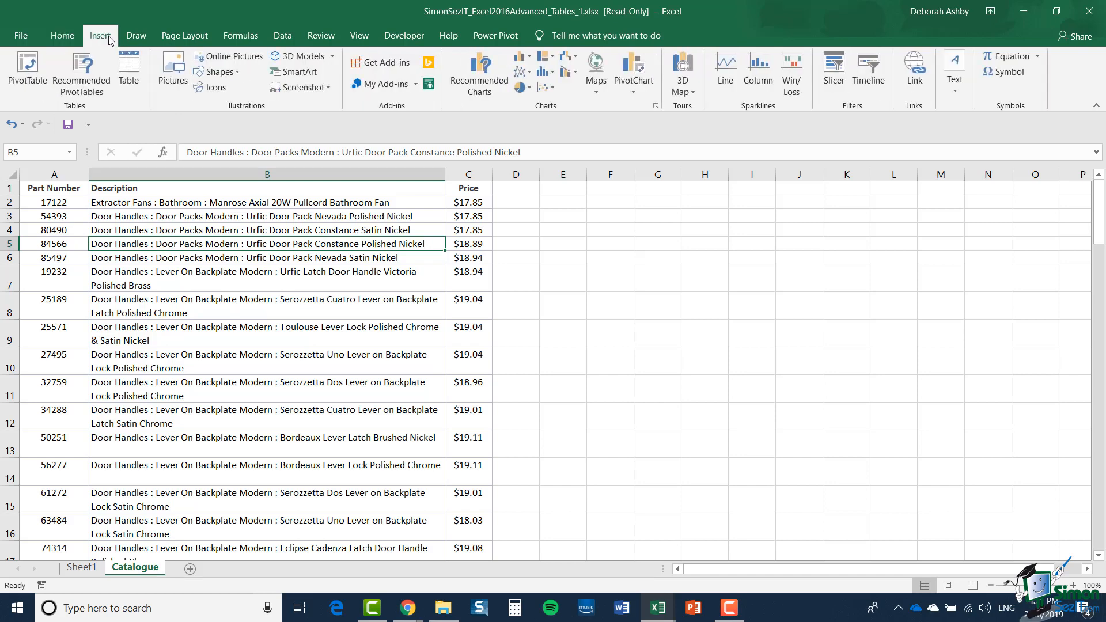
pyautogui.click(129, 79)
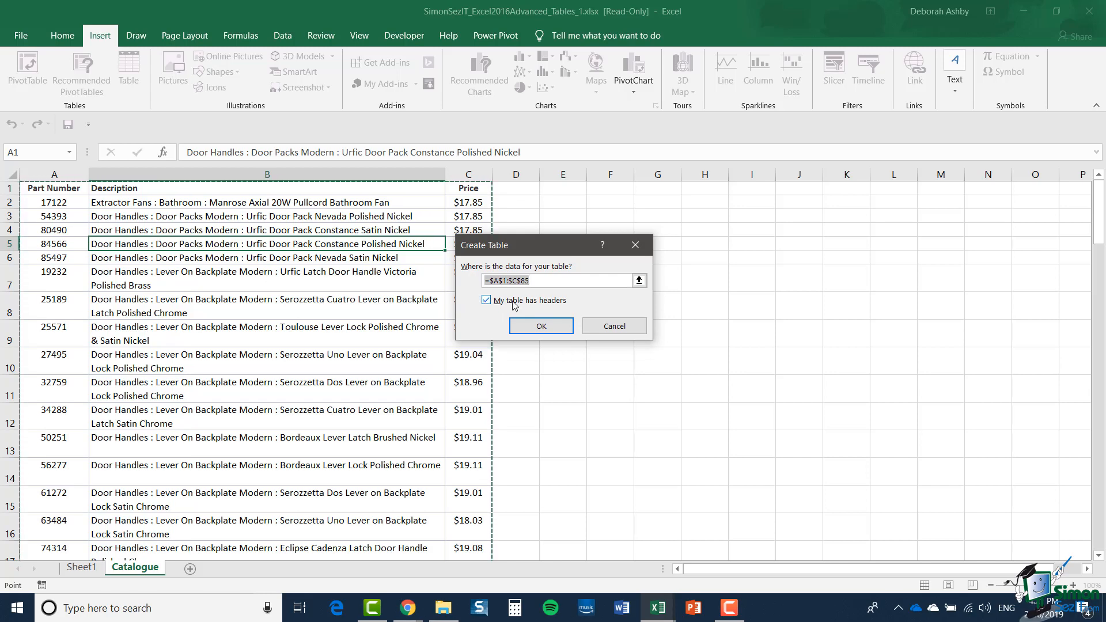
pyautogui.click(543, 325)
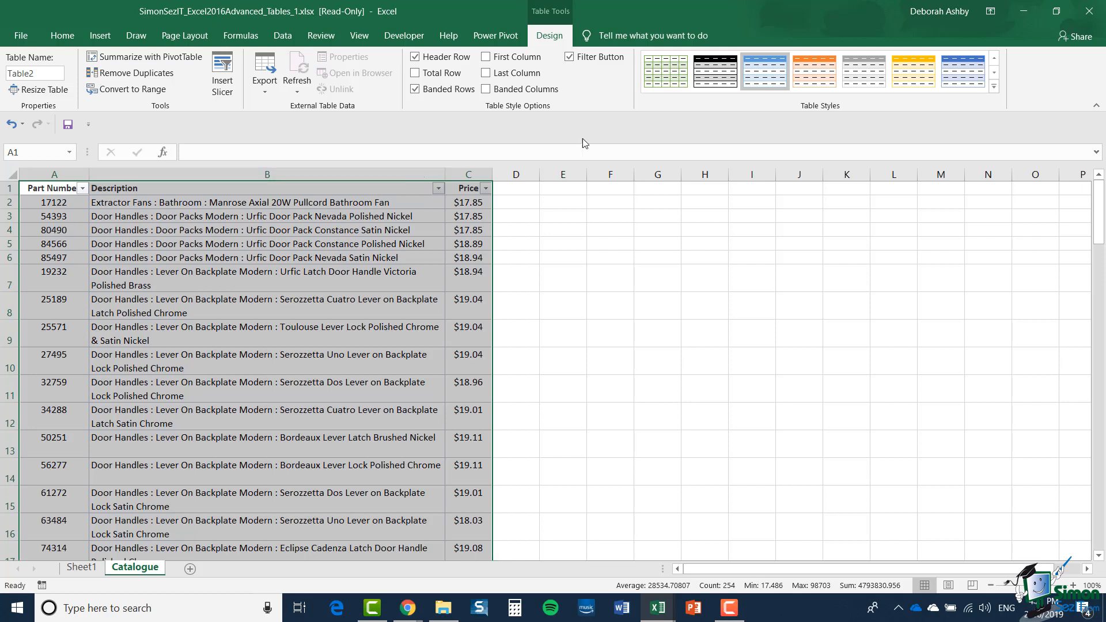
# Name the new catalogue table PartsCatalogue
pyautogui.click(43, 73)
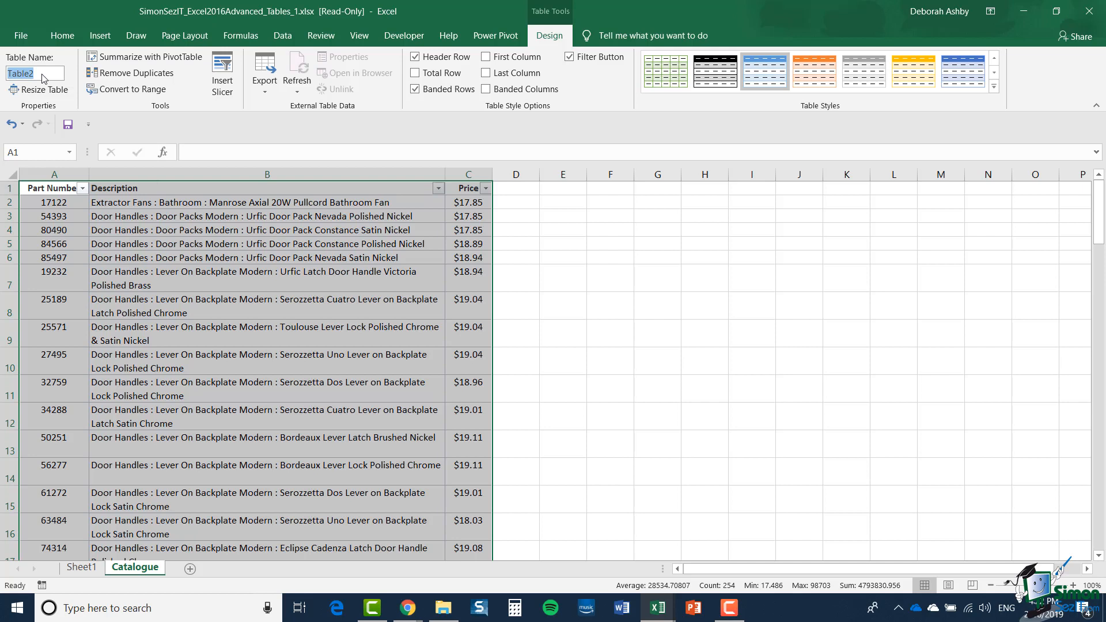
pyautogui.write('PartsCatalogue')
pyautogui.click(265, 278)
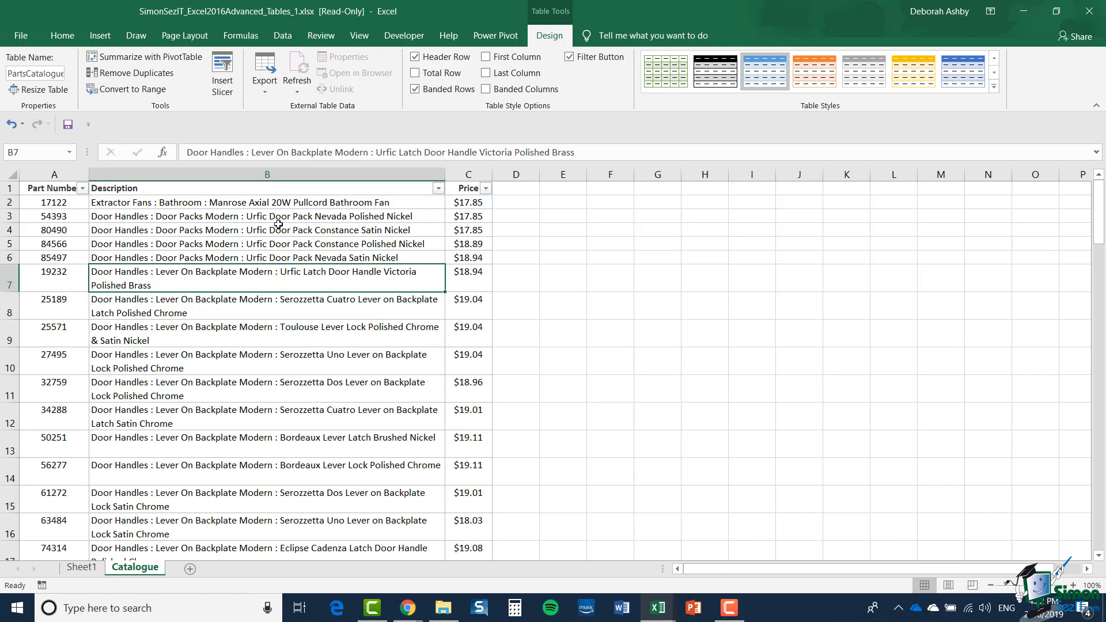
# Filter the Price column to show only parts priced greater than 20.00
pyautogui.click(486, 189)
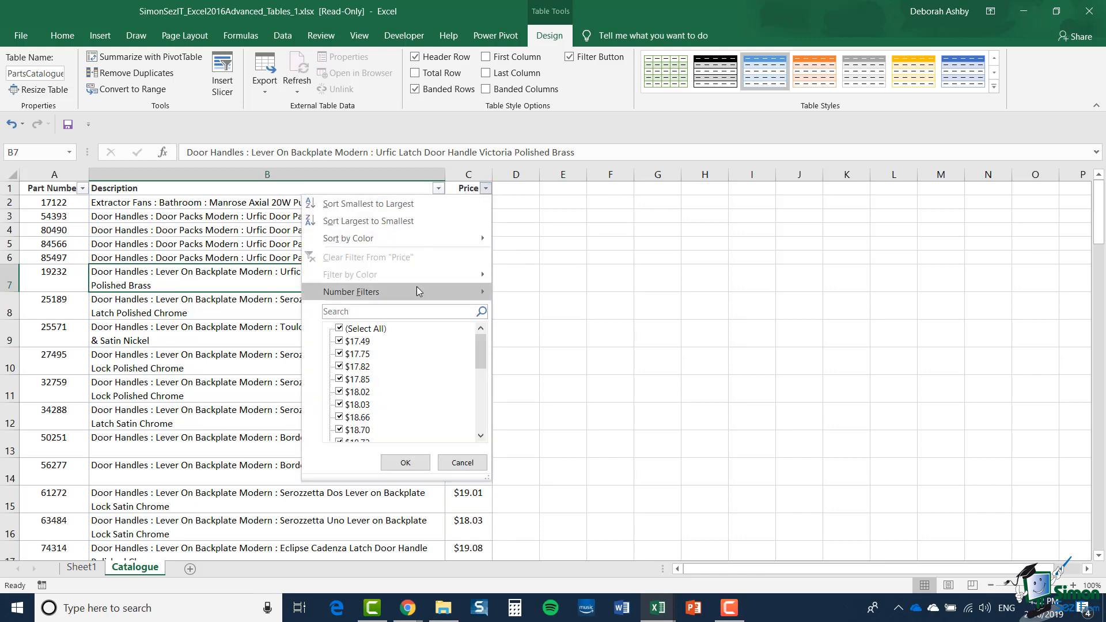
pyautogui.moveTo(418, 292)
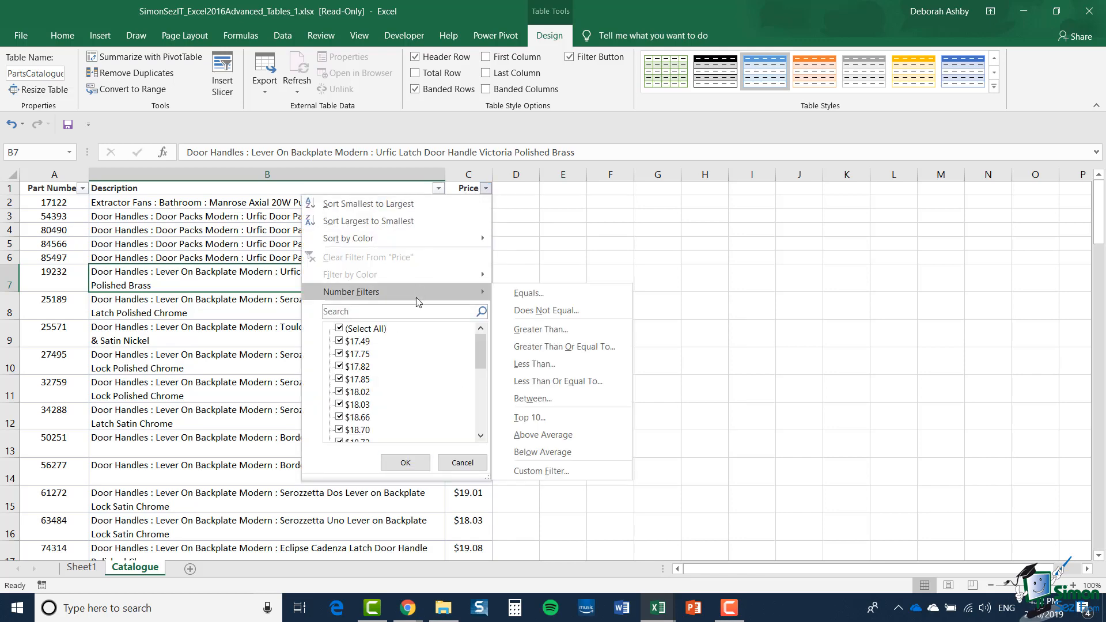
pyautogui.click(535, 331)
pyautogui.click(460, 260)
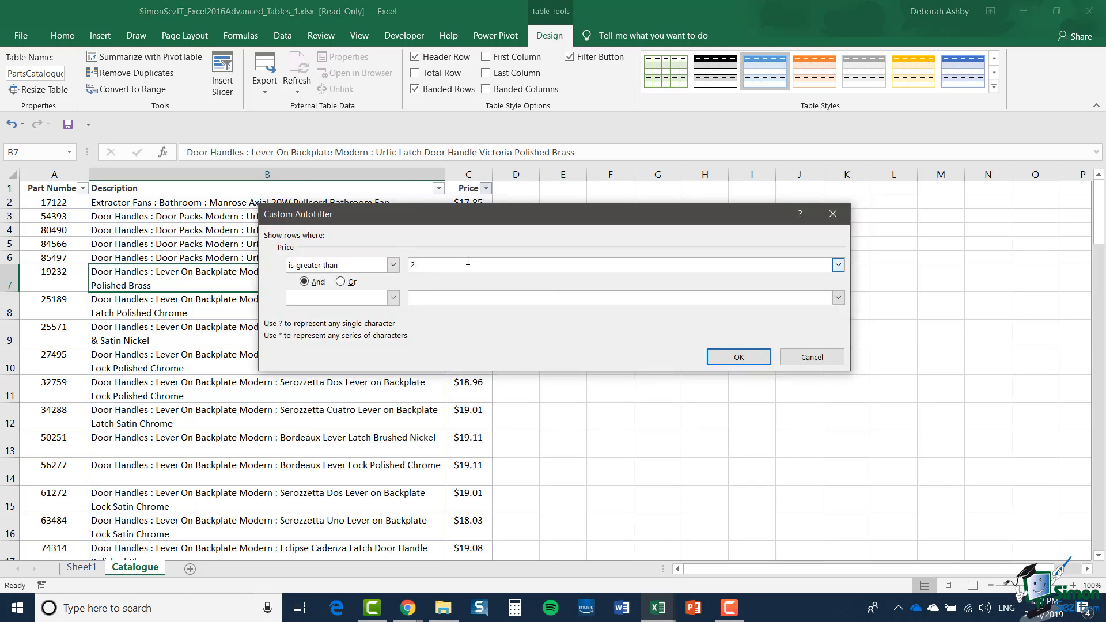
pyautogui.write('20.00')
pyautogui.click(755, 357)
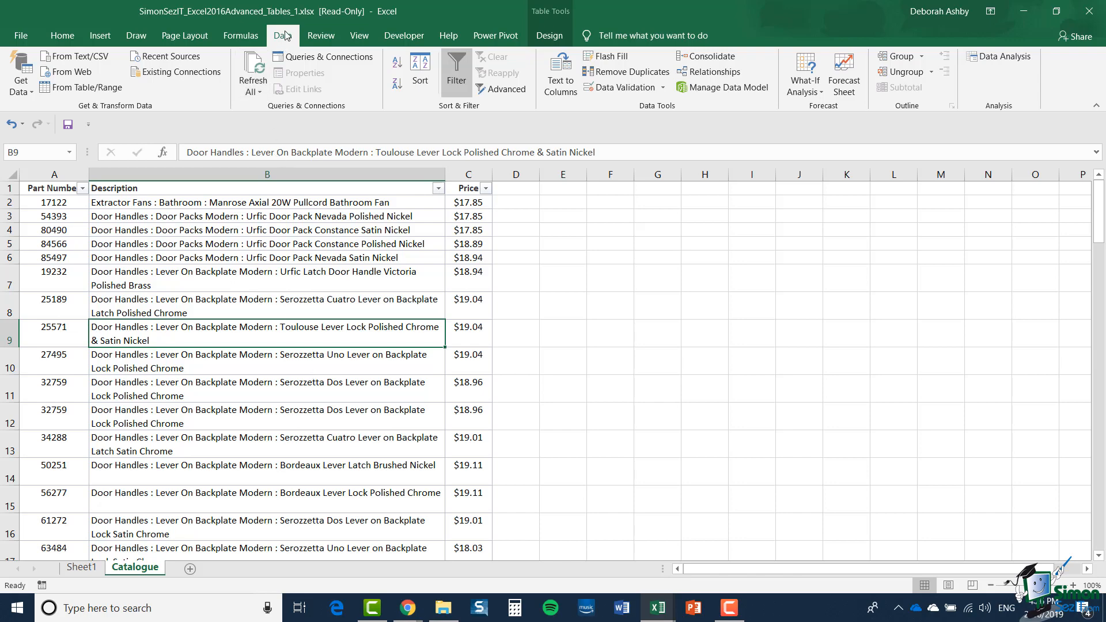
# Remove duplicate rows from the parts catalogue table, comparing only the Part Number column and ignoring Description and Price
pyautogui.click(651, 72)
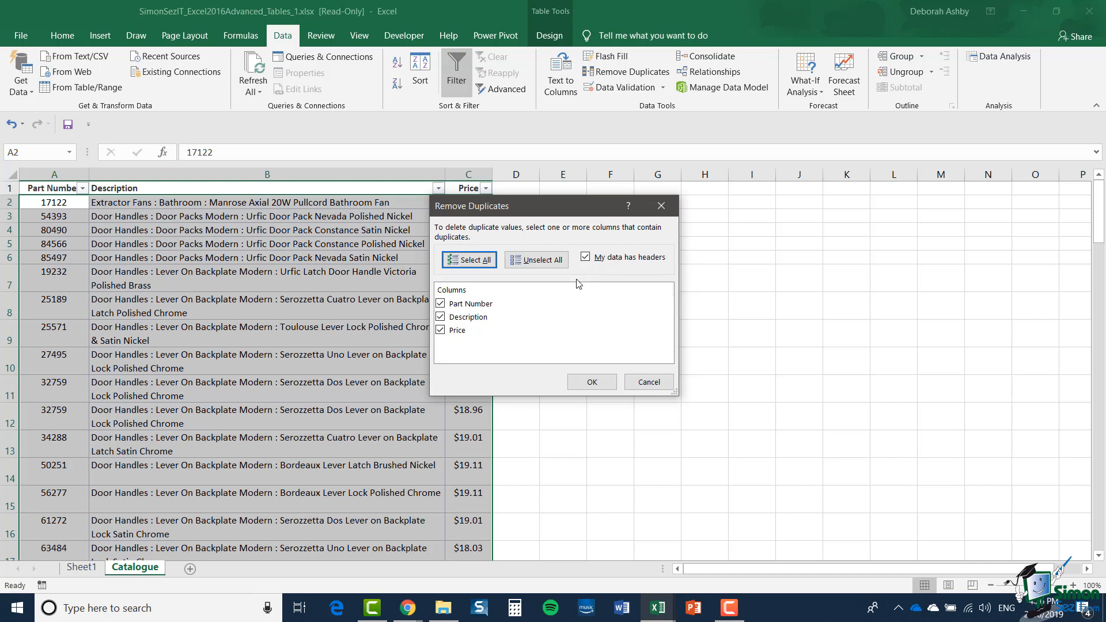
pyautogui.click(441, 317)
pyautogui.click(441, 330)
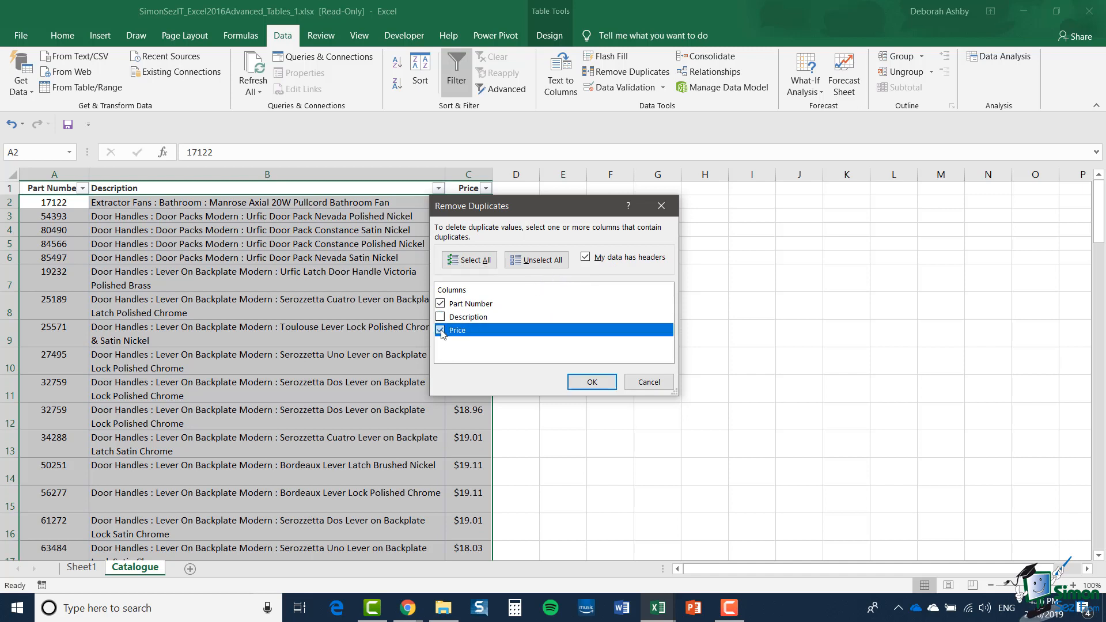
pyautogui.click(594, 385)
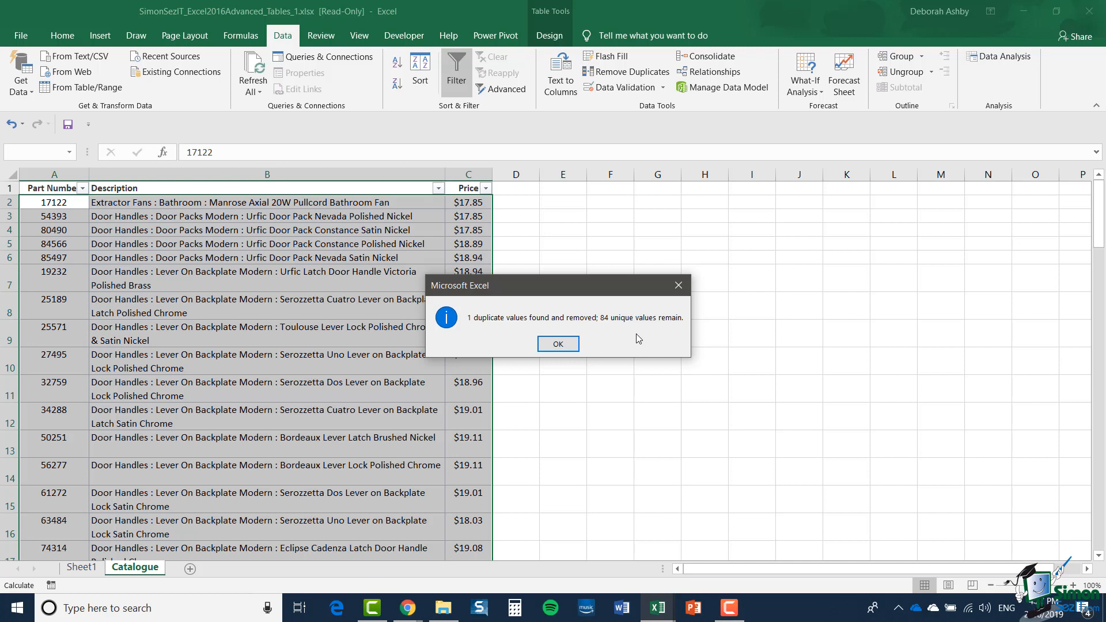
pyautogui.click(558, 344)
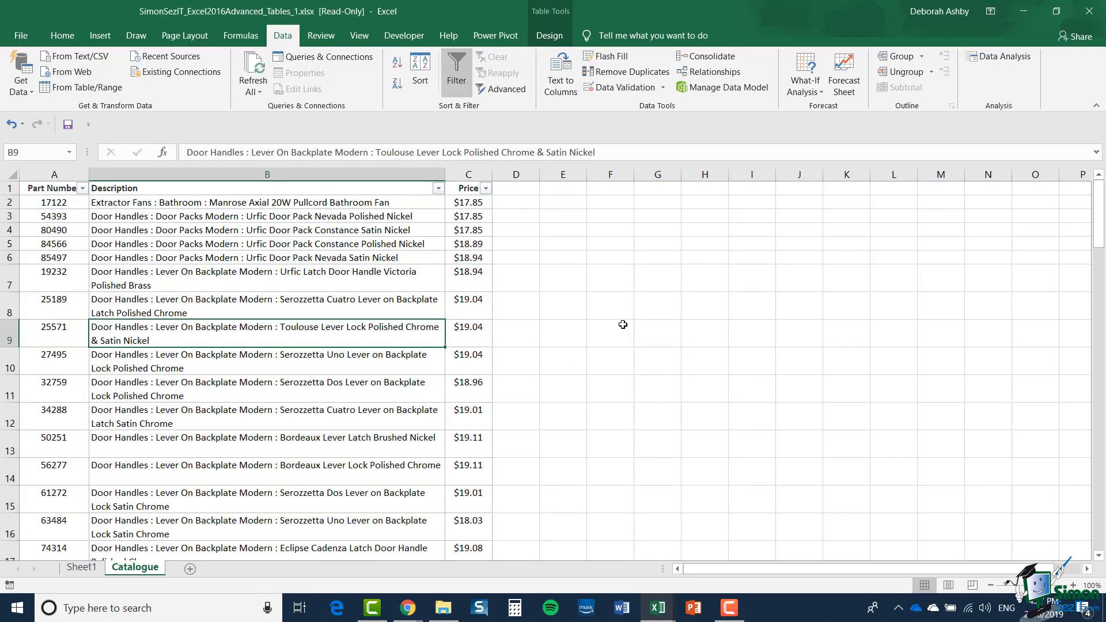
# Show the design tools of the parts catalogue table to find the option for converting it to a range
pyautogui.click(550, 35)
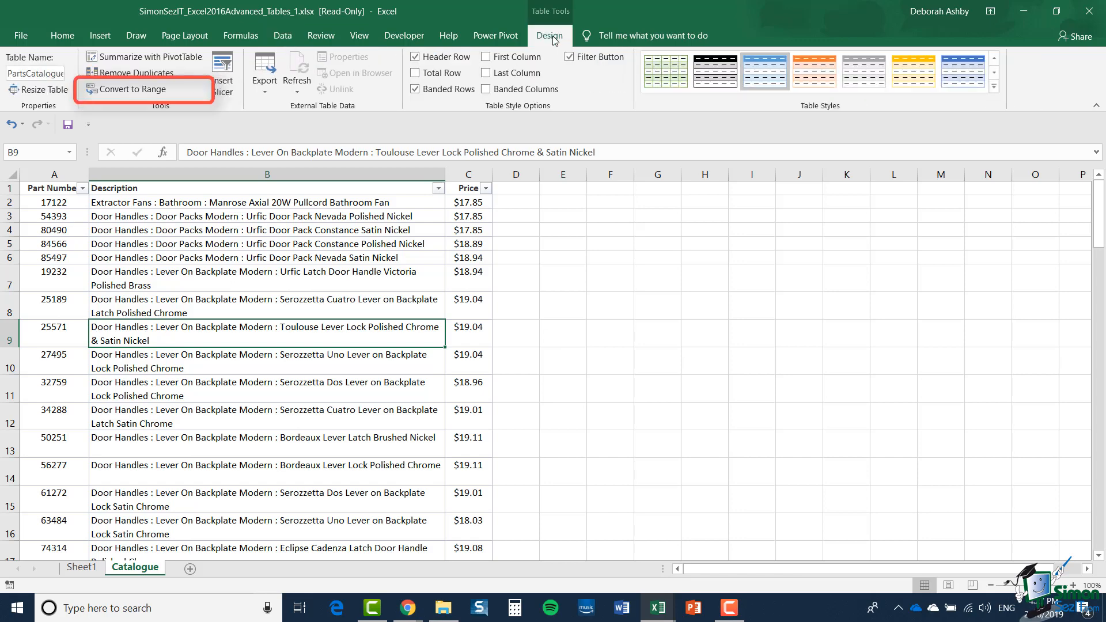